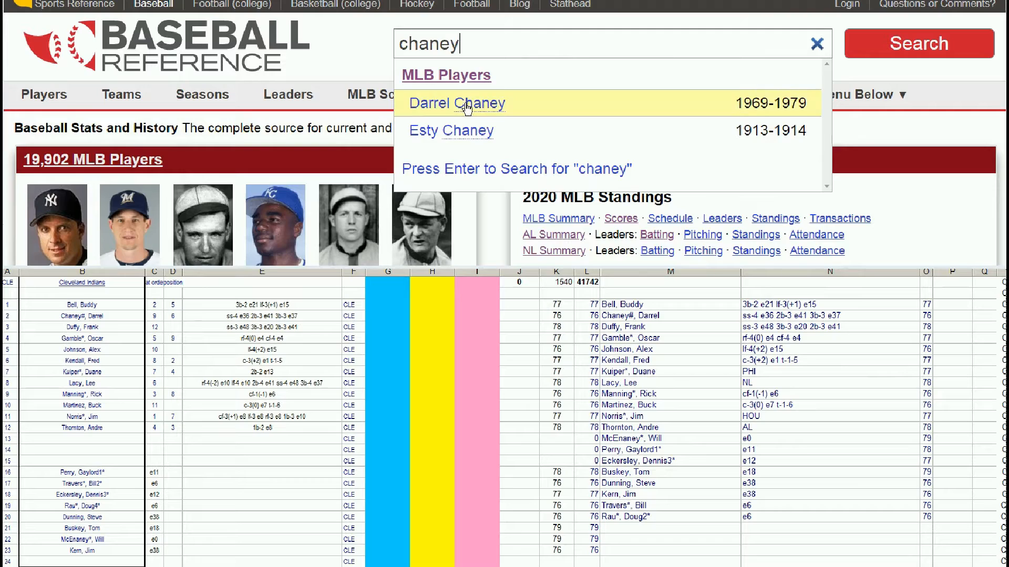
Check Darrel Chaney's season-by-season batting table and enter 100 in the yellow column H of his Cleveland roster row in Excel.
scroll(684, 198, down, 10)
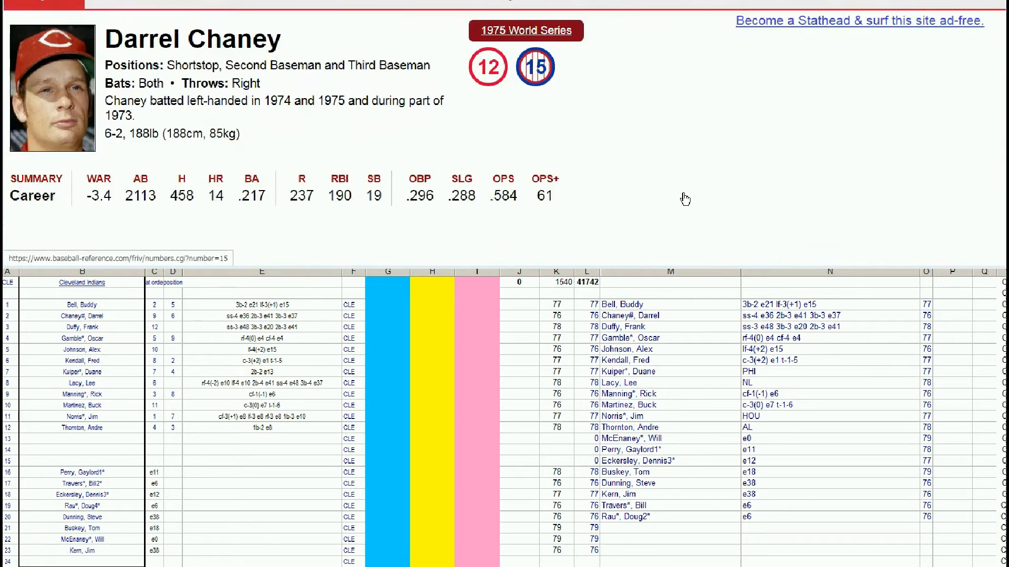
scroll(685, 195, down, 3)
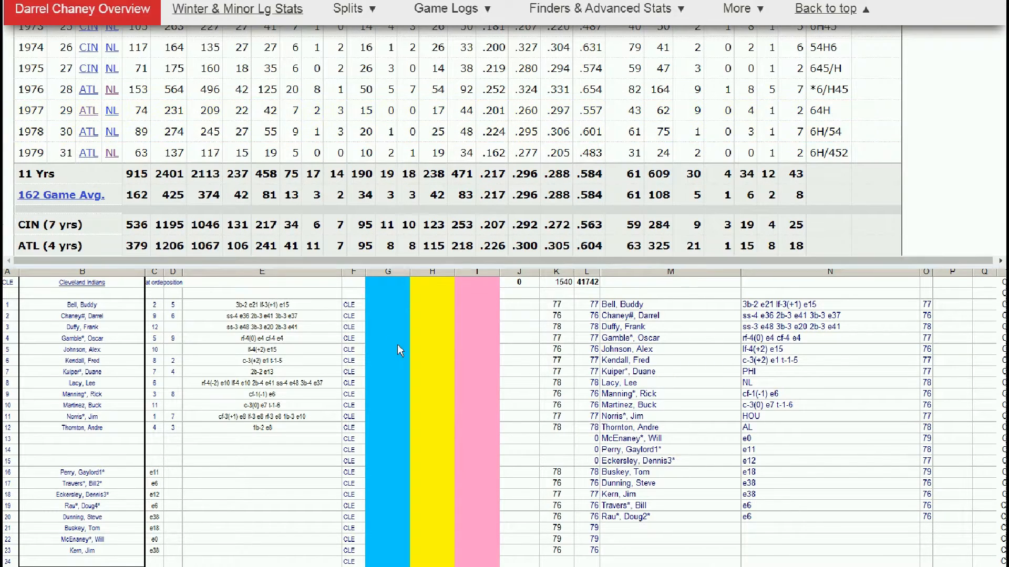
click(424, 319)
click(425, 318)
key(Tab)
text(1)
click(427, 319)
text(1)
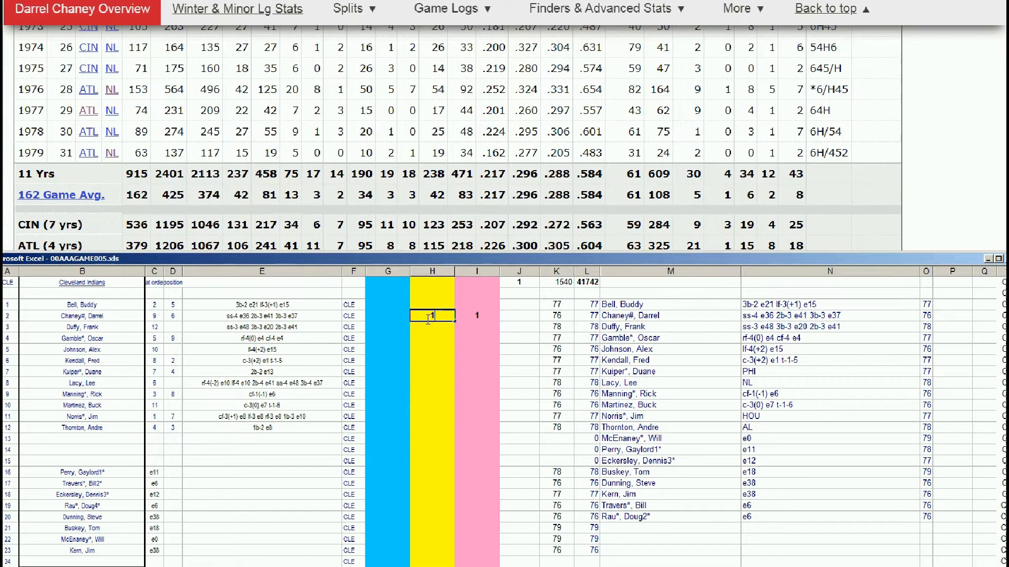
text(00)
key(Tab)
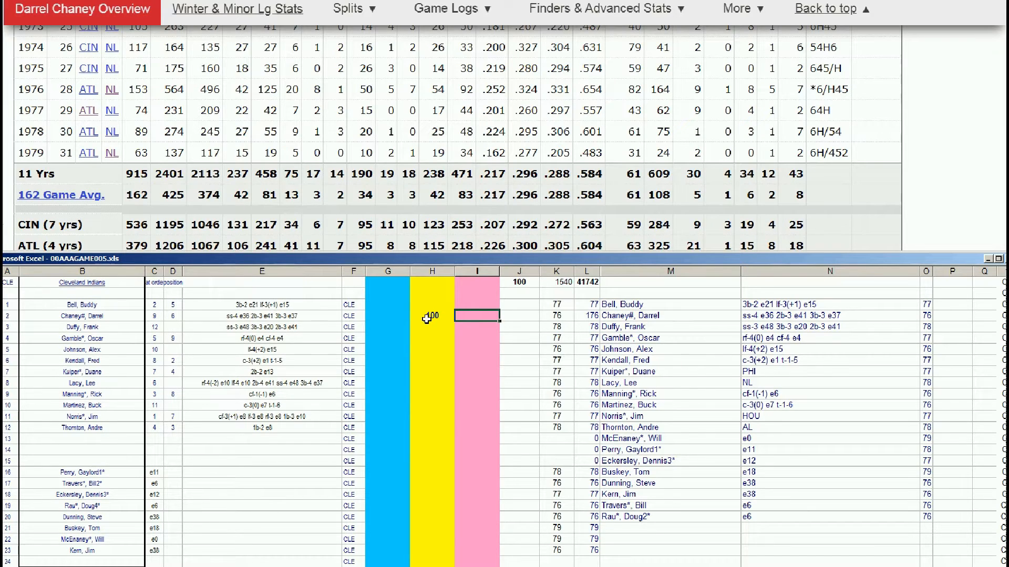
Search Baseball Reference for Alex Johnson to check the years he played.
drag(1007, 75, 1007, 32)
click(765, 40)
text(ale)
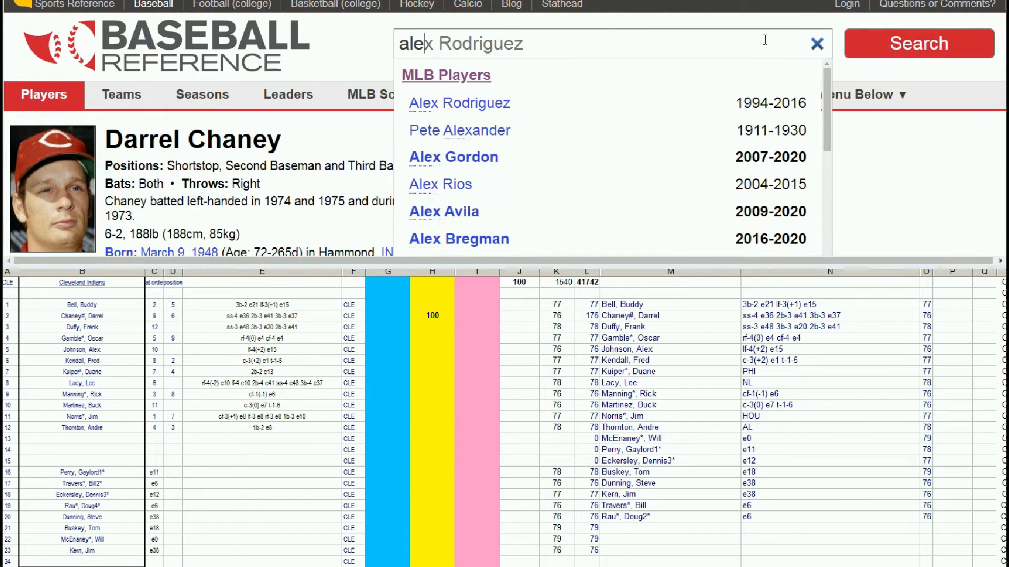
text(x joh)
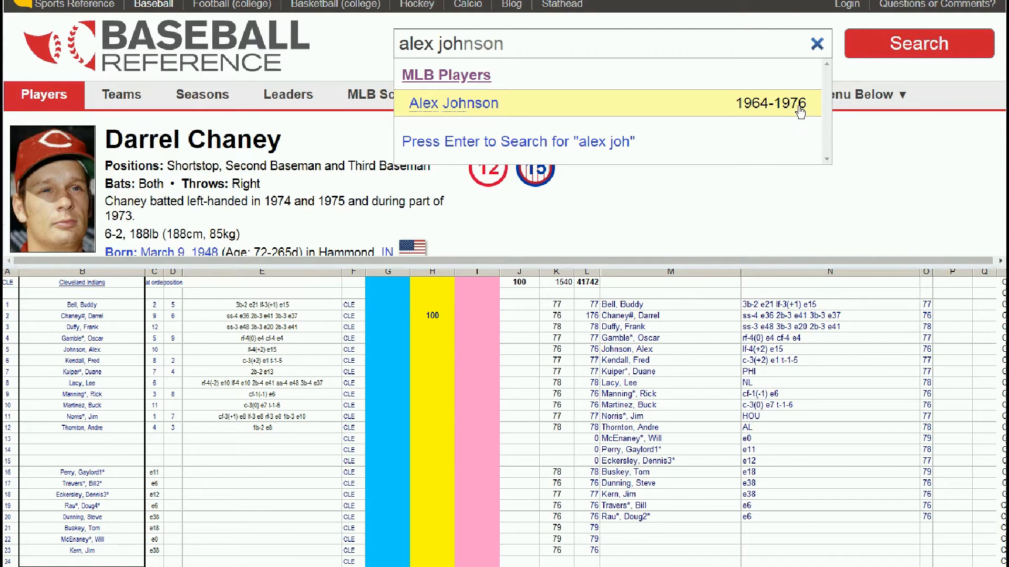
click(477, 315)
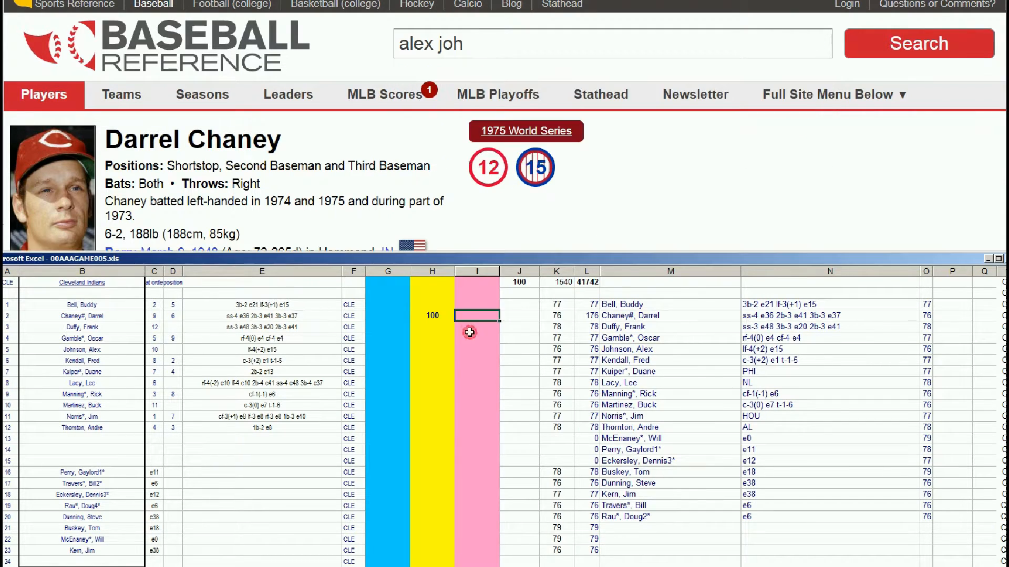
key(Down)
key(Down)
key(Down)
text(1)
key(Up)
key(Down)
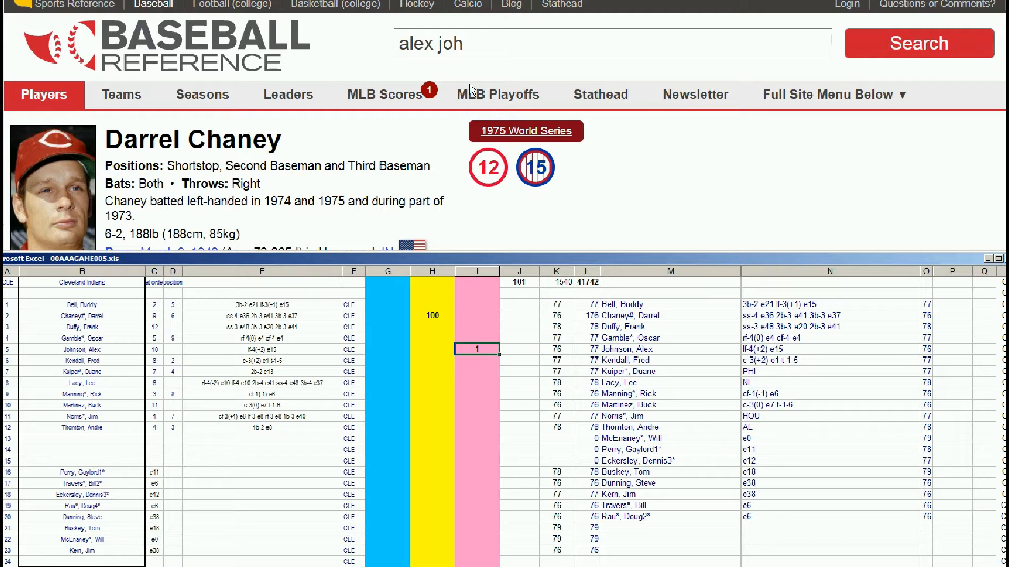
Look up Rick Manning on Baseball Reference and examine the years and teams in his Standard Batting table.
drag(481, 45, 344, 45)
text(rick mann)
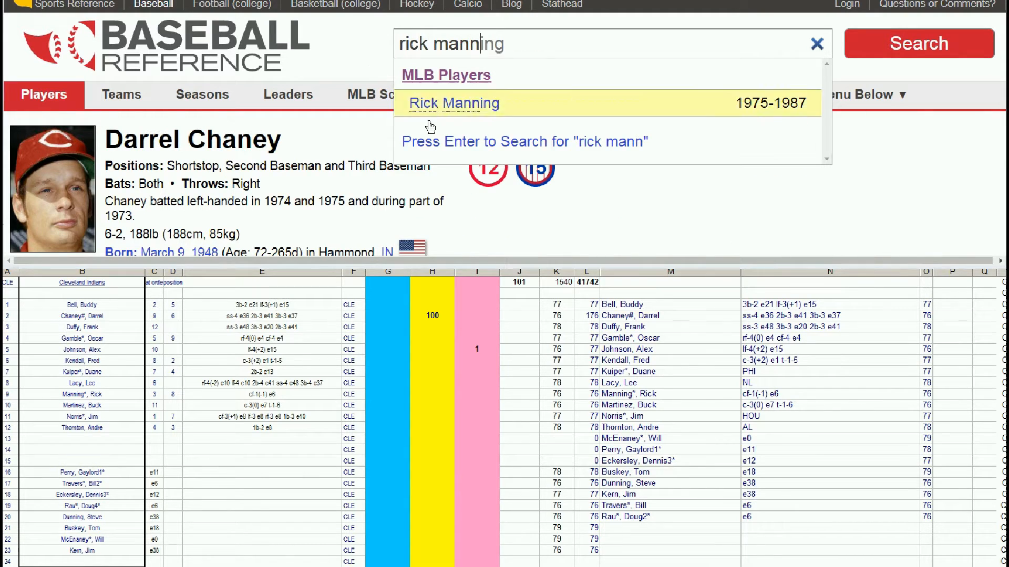
click(491, 103)
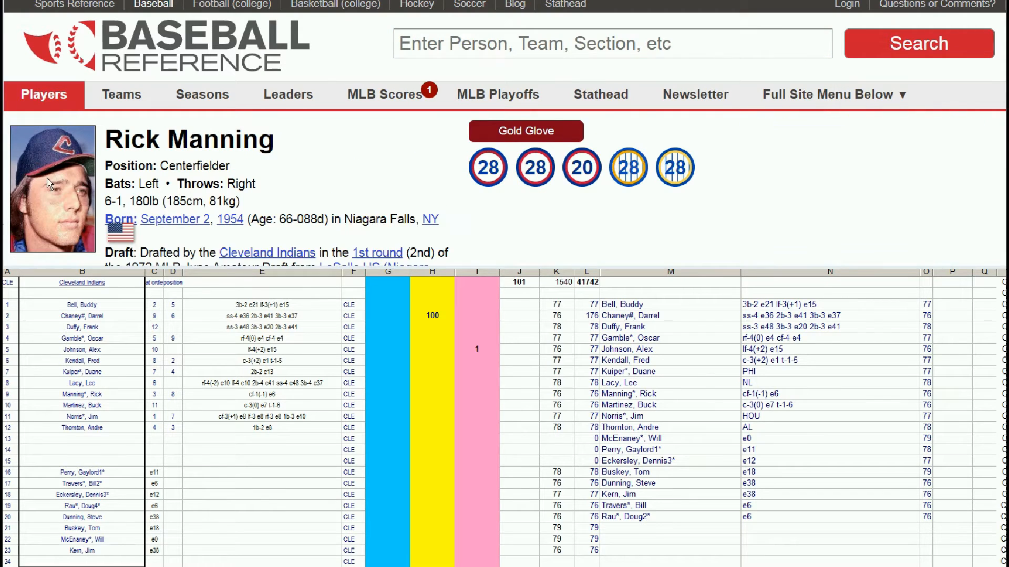
scroll(649, 165, down, 5)
scroll(651, 166, down, 8)
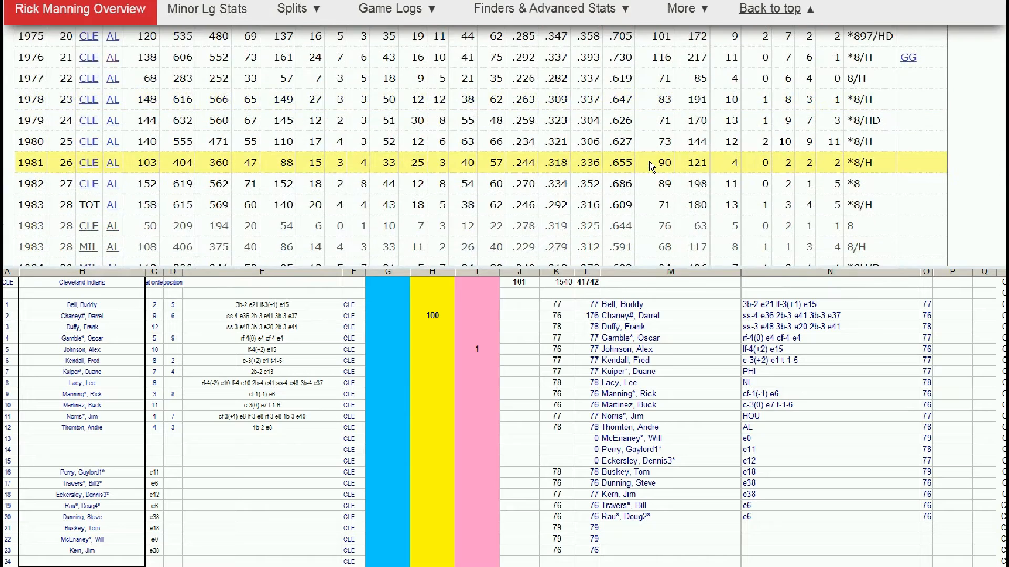
scroll(653, 163, down, 3)
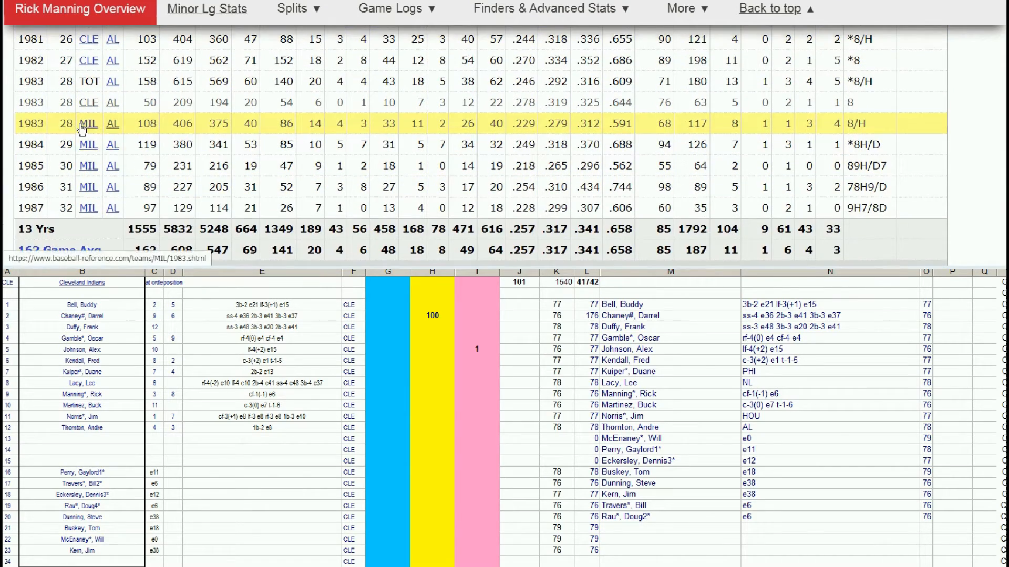
scroll(95, 141, up, 3)
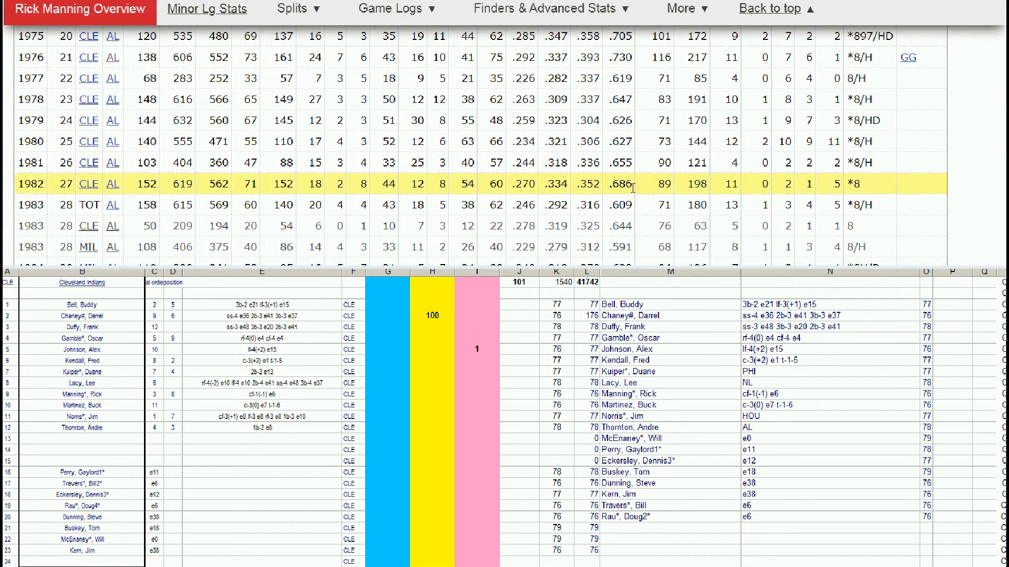
scroll(633, 252, down, 1)
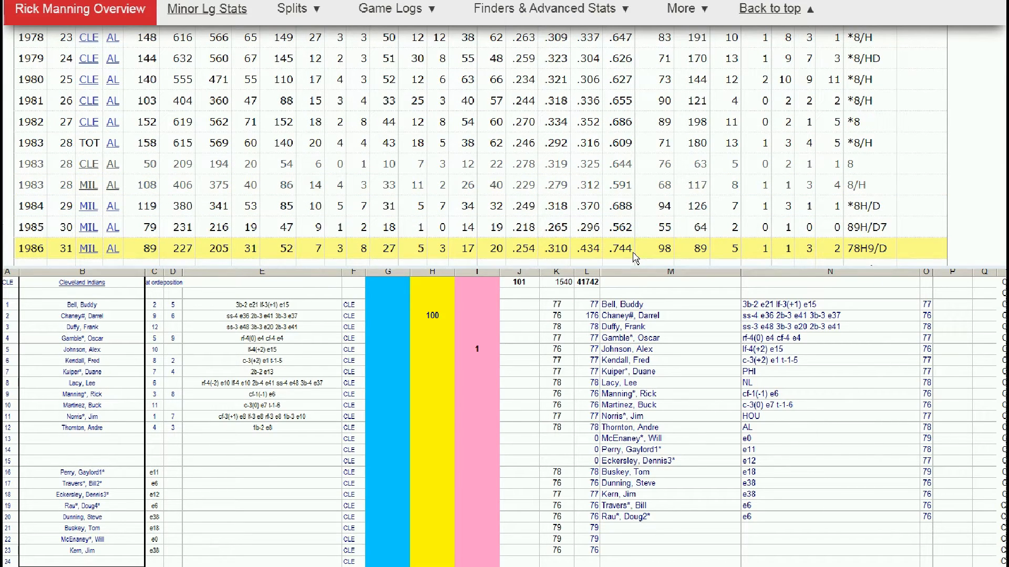
scroll(636, 257, up, 1)
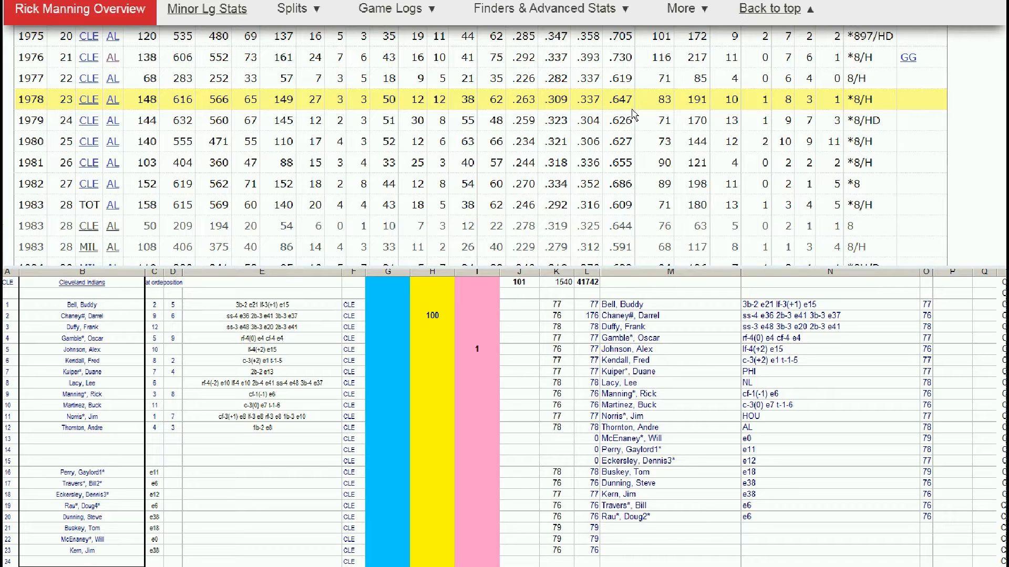
click(390, 360)
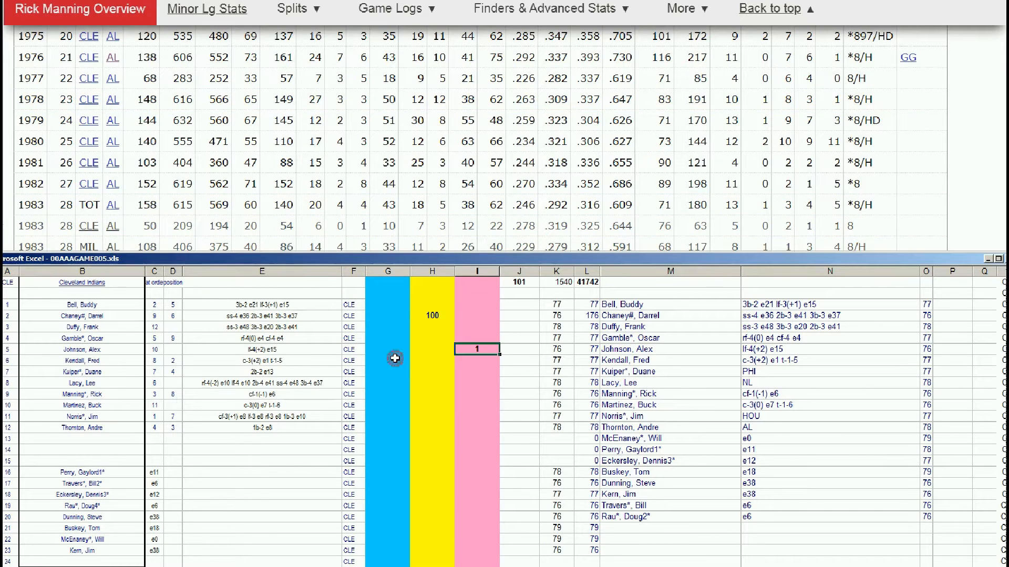
key(Up)
key(Down)
key(Down)
key(Down)
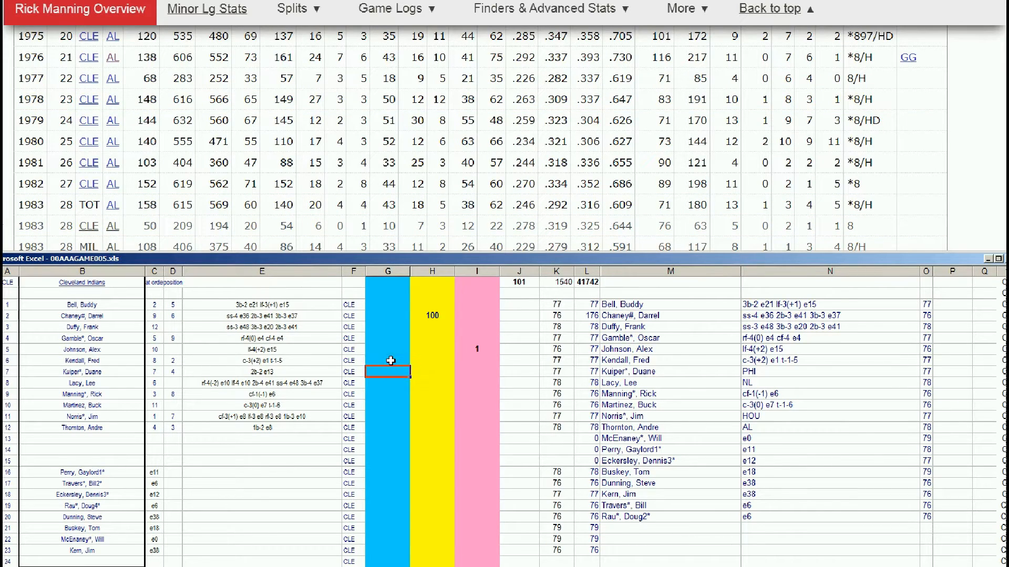
key(Down)
text(10000)
key(Return)
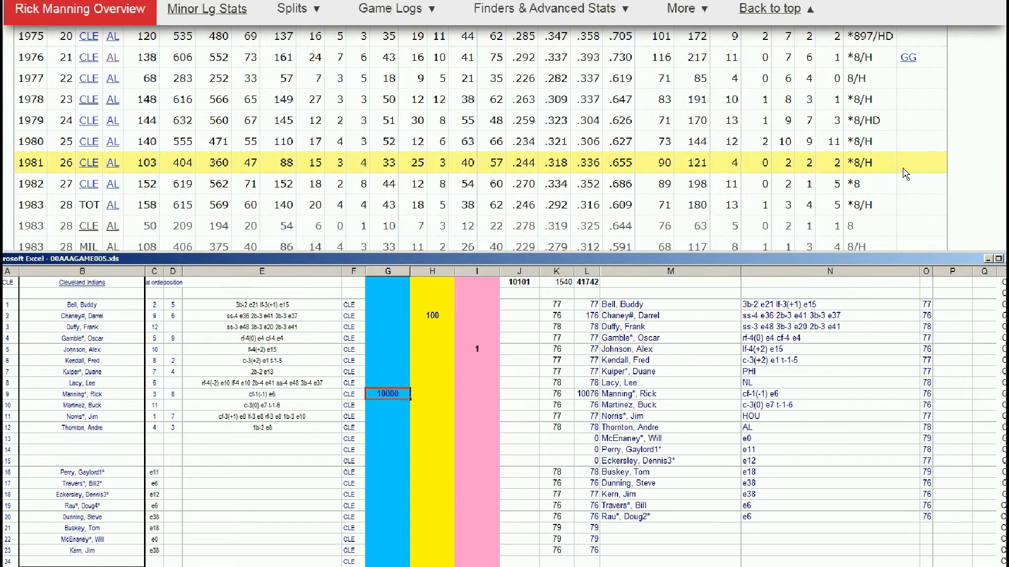
click(850, 360)
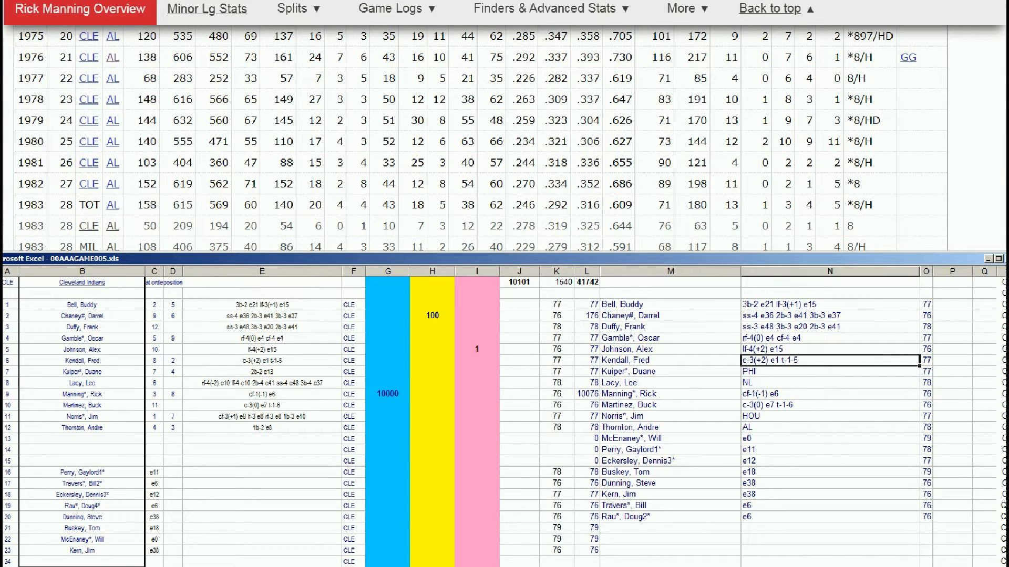
click(1004, 272)
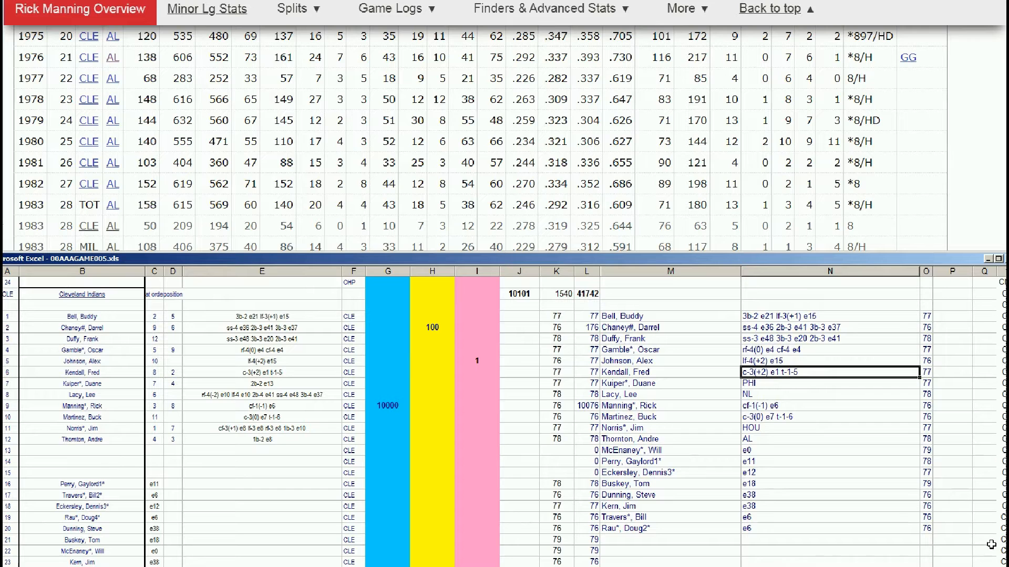
click(1003, 560)
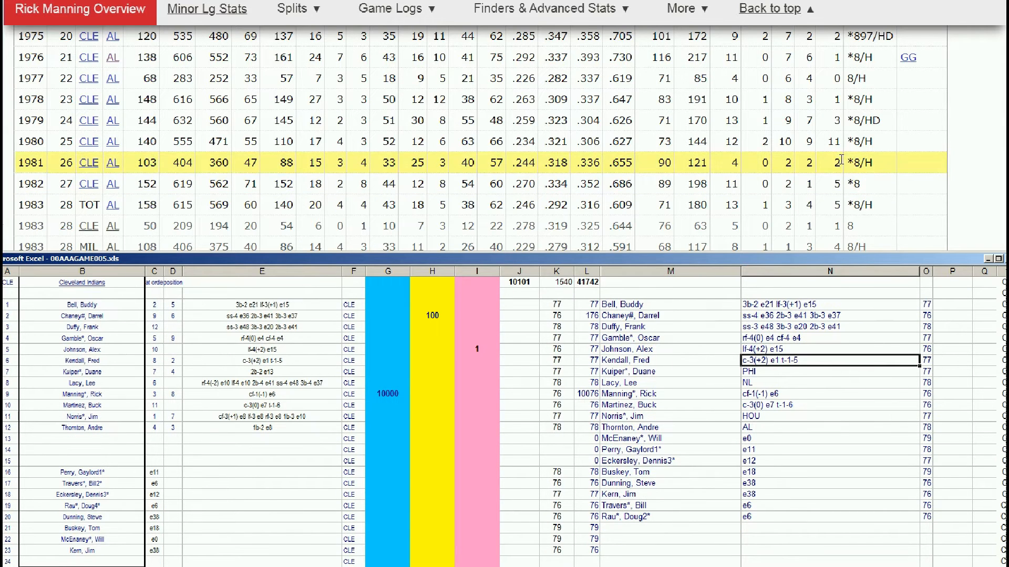
drag(1006, 59, 1006, 55)
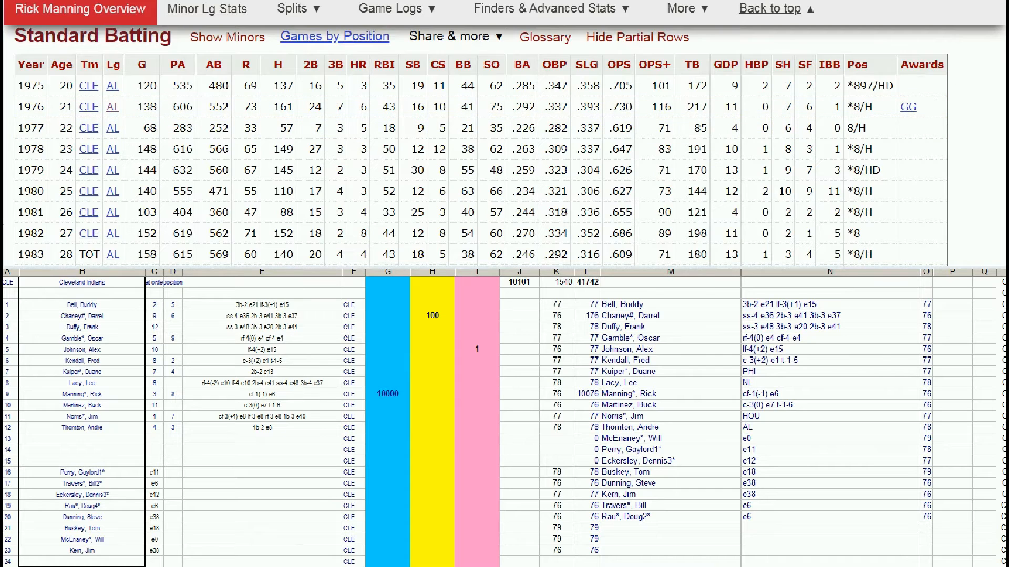
scroll(985, 243, down, 3)
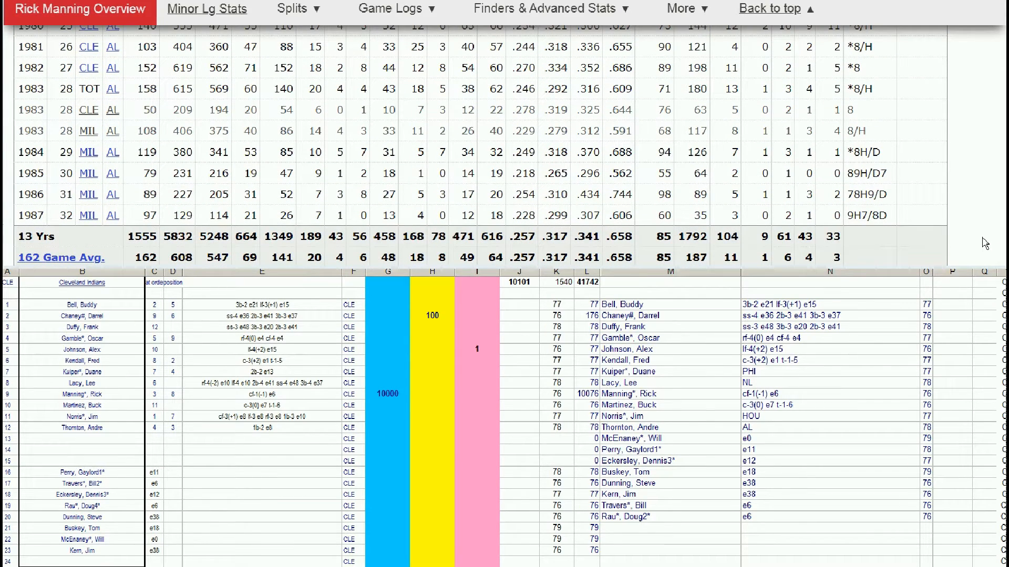
Search Baseball Reference for Buck Martinez and open his player page.
drag(1007, 47, 1006, 6)
click(736, 48)
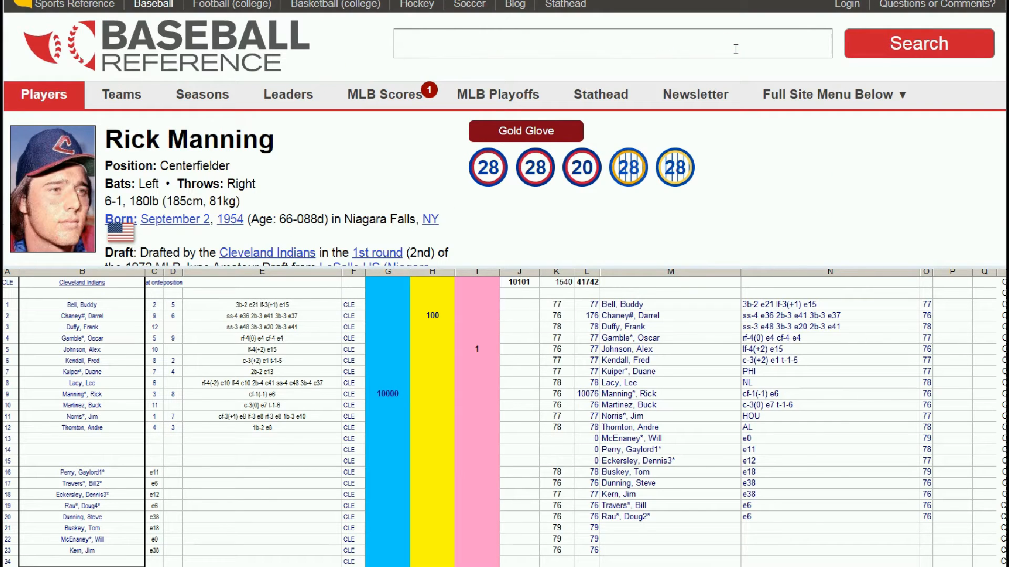
text(buck)
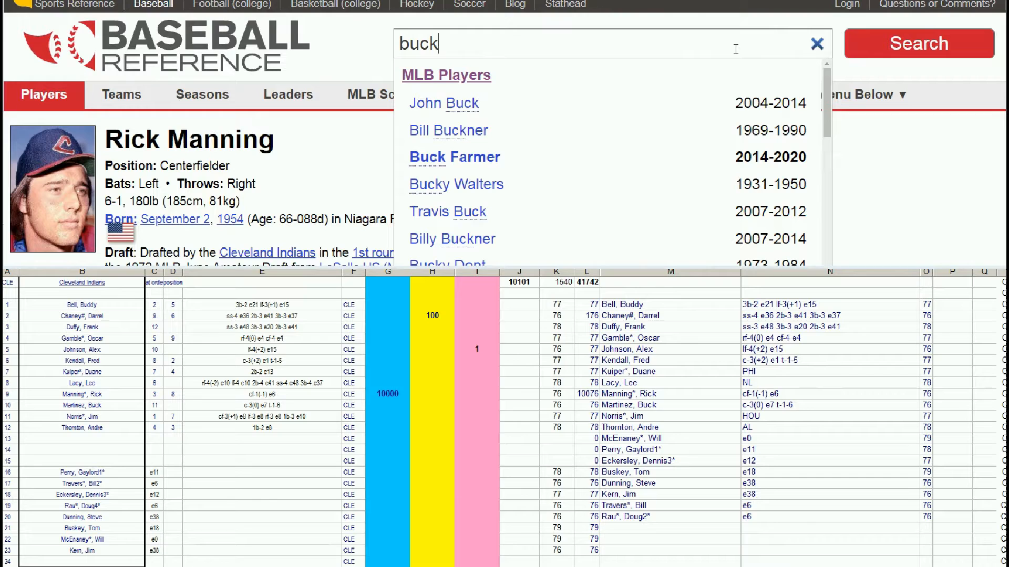
text( m)
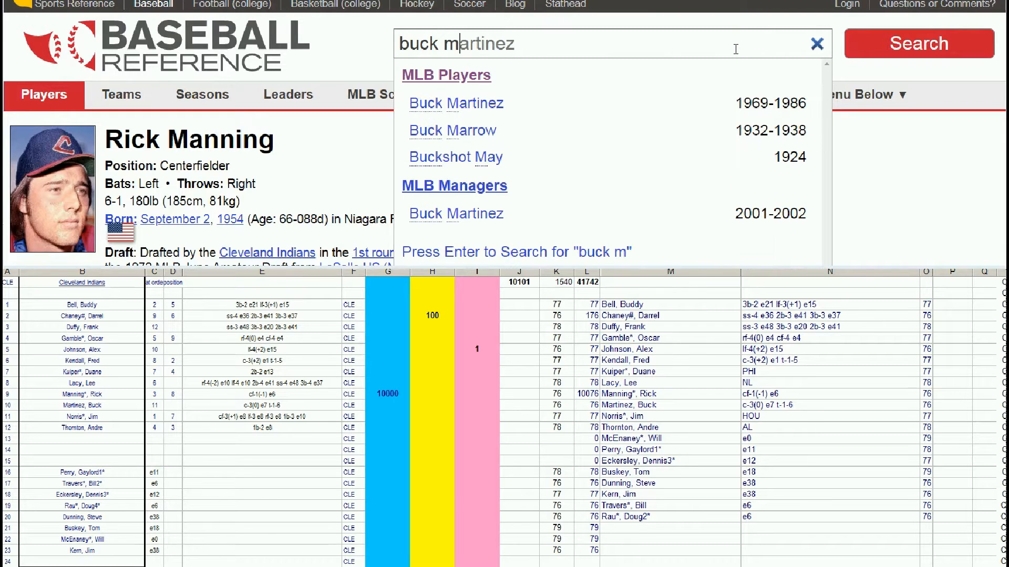
click(485, 103)
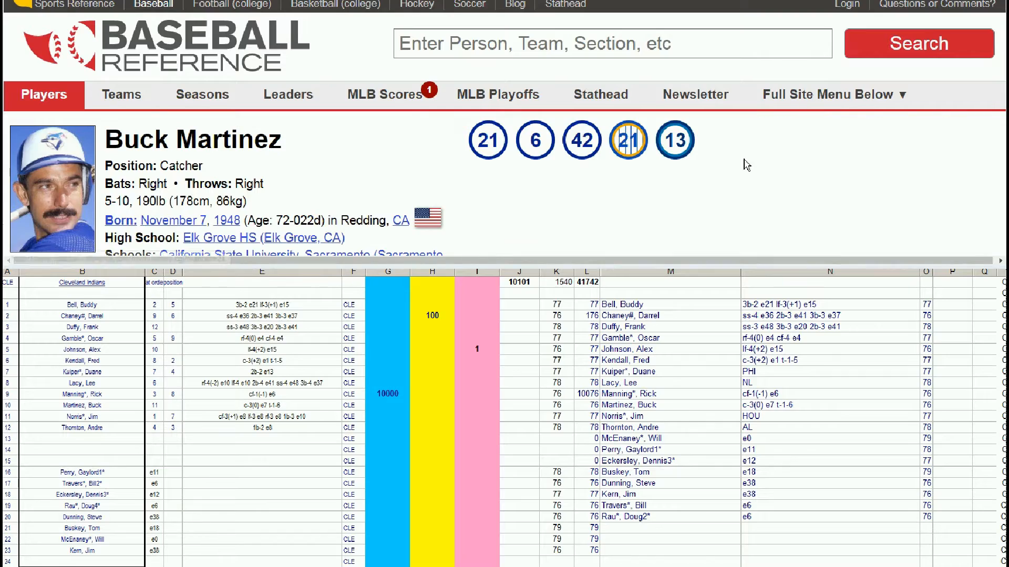
Examine the seasons and teams in Buck Martinez's batting table through the end of his career.
scroll(772, 158, down, 5)
scroll(779, 150, down, 4)
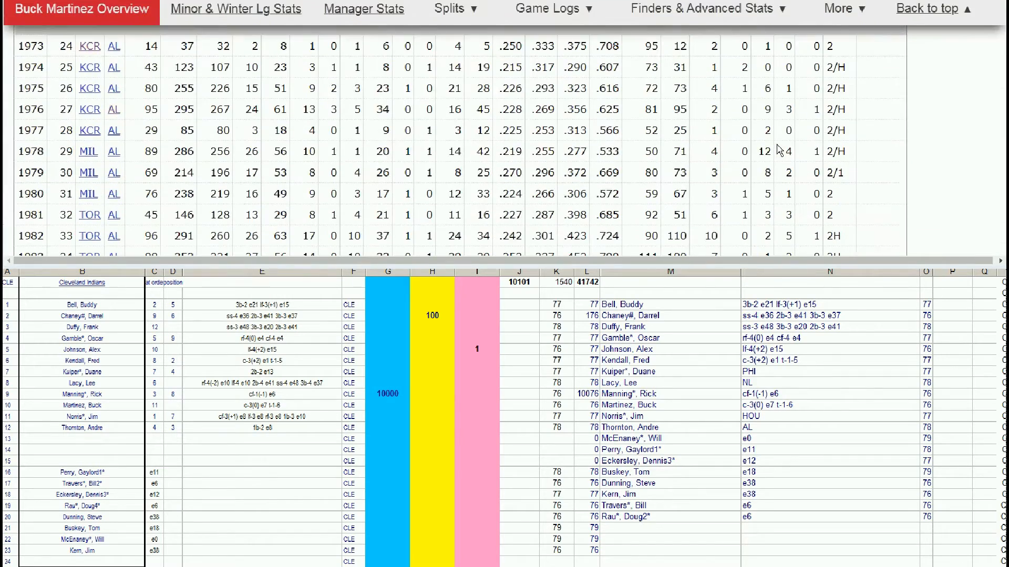
scroll(779, 150, down, 3)
scroll(352, 167, up, 5)
scroll(352, 167, down, 4)
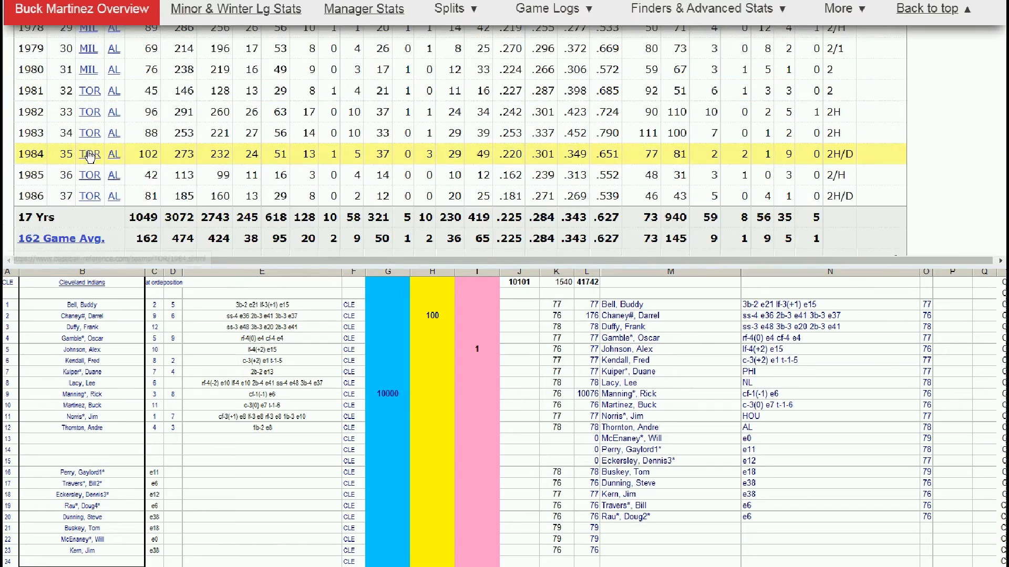
scroll(62, 133, up, 3)
scroll(62, 132, down, 3)
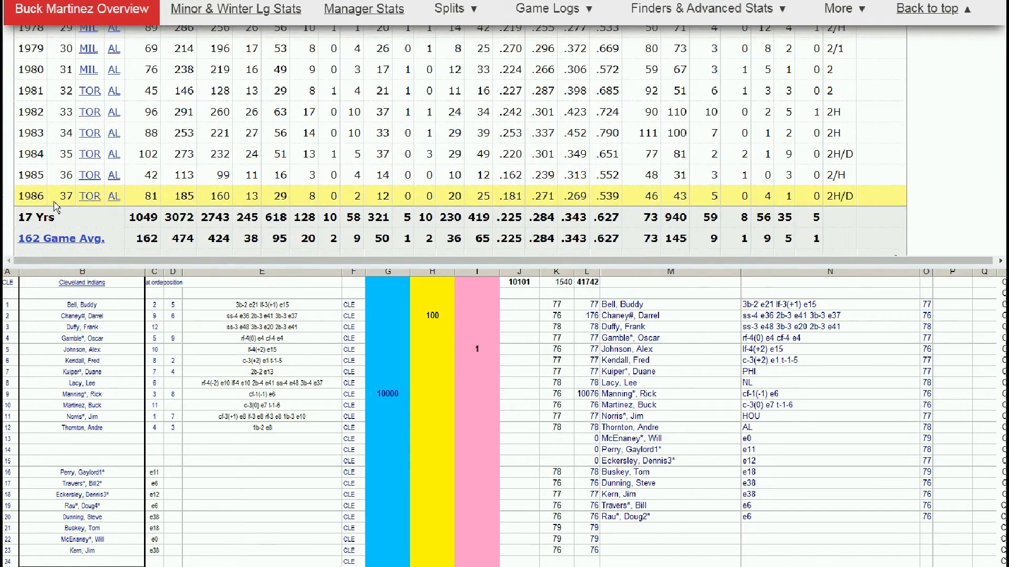
scroll(52, 139, up, 3)
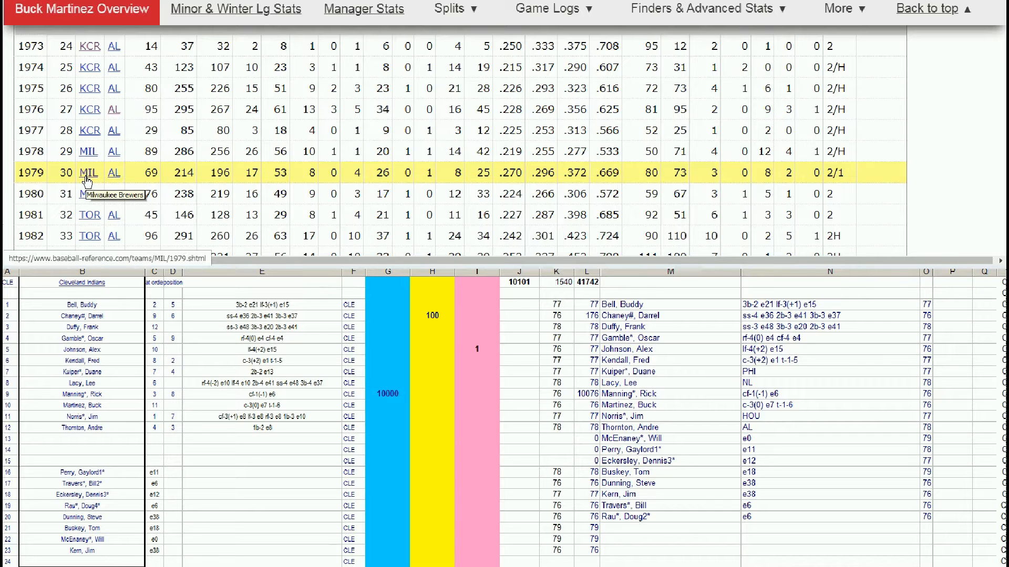
Enter 100 in the yellow column H of Buck Martinez's row in the Excel roster.
click(412, 406)
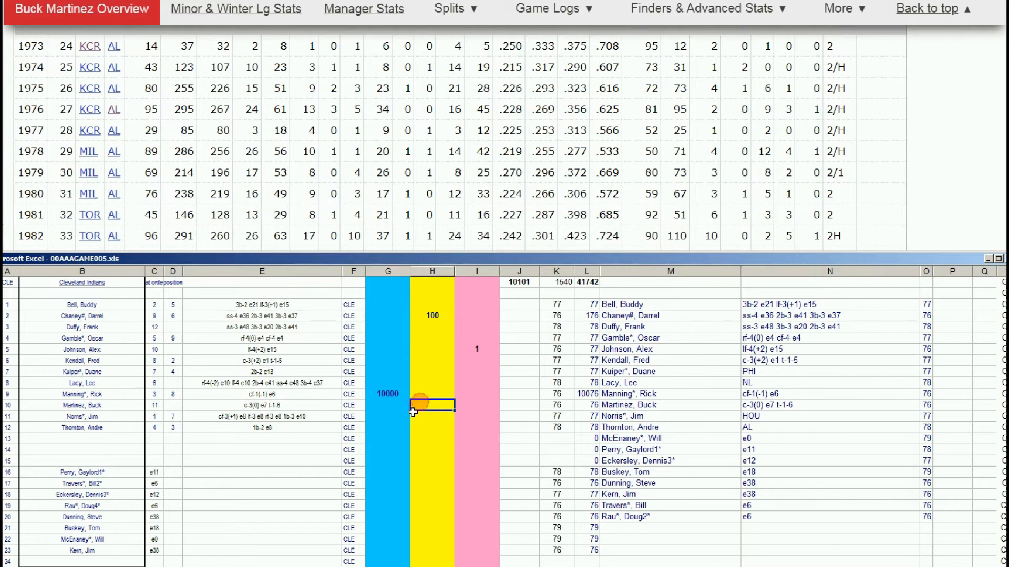
text(100)
key(Return)
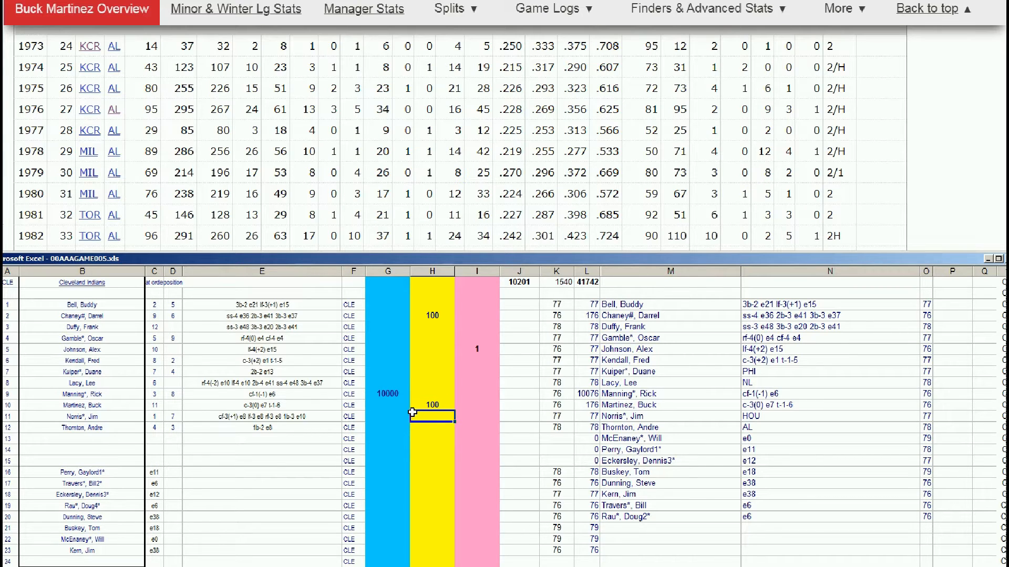
click(437, 406)
Look up Bill Travers on Baseball Reference and examine the seasons and teams in his standard pitching table, including 1976.
click(927, 8)
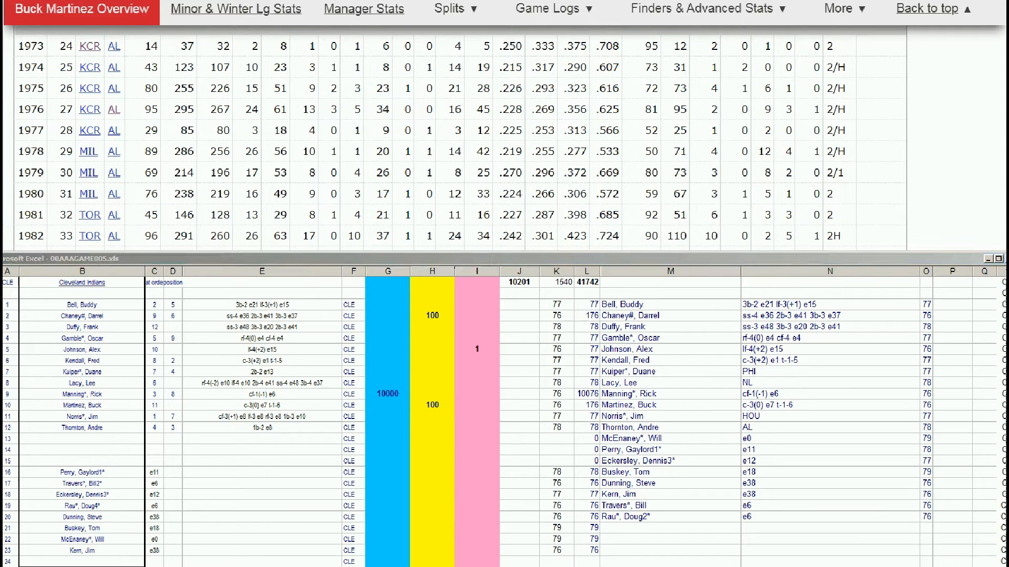
click(793, 47)
text(travers)
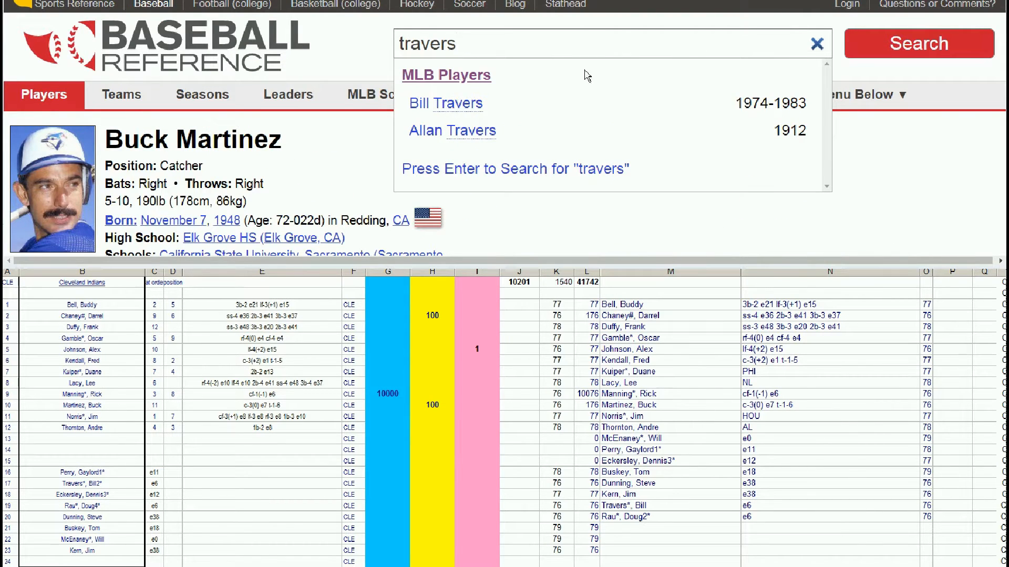
click(451, 103)
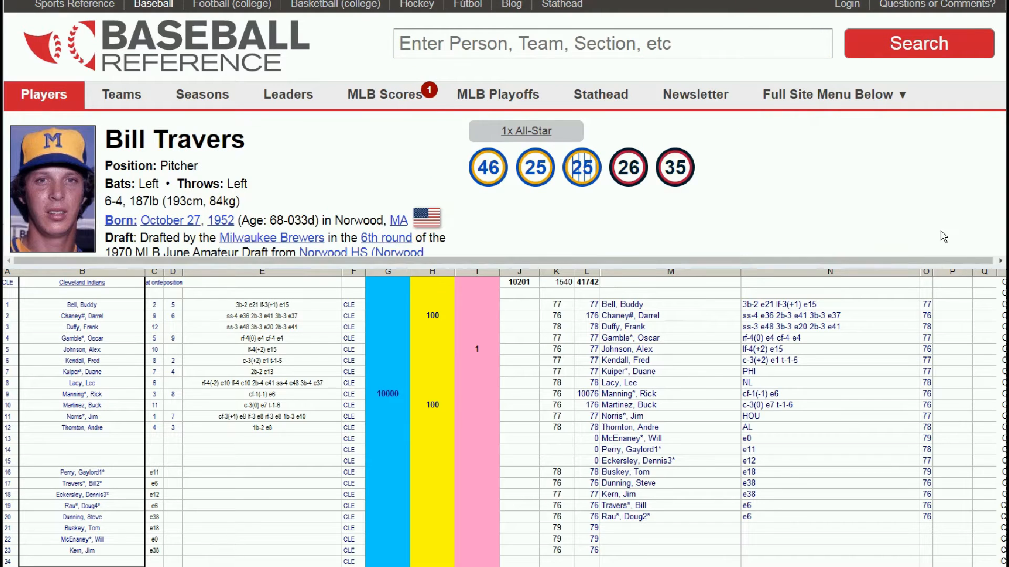
scroll(504, 128, down, 3)
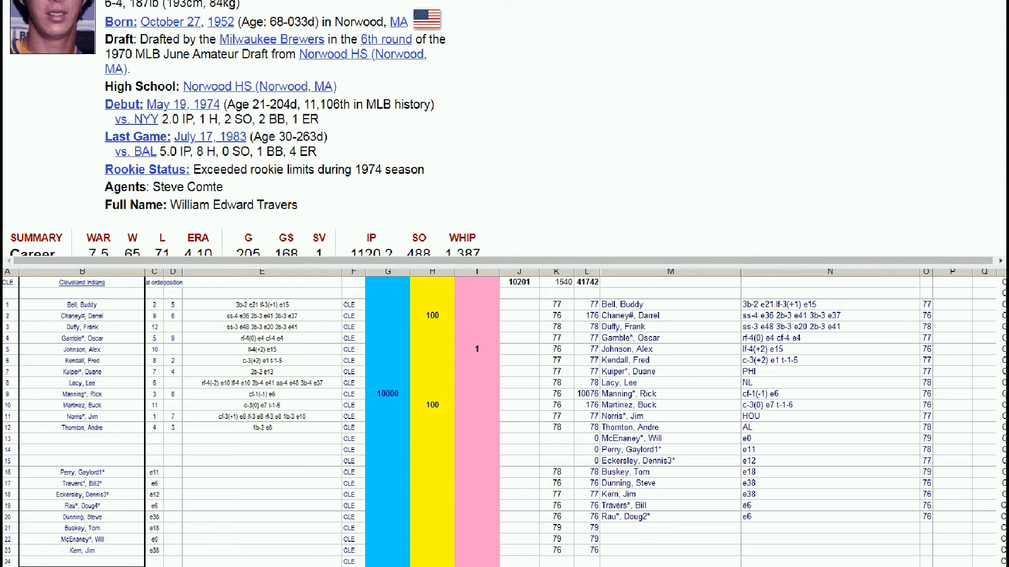
scroll(505, 129, down, 8)
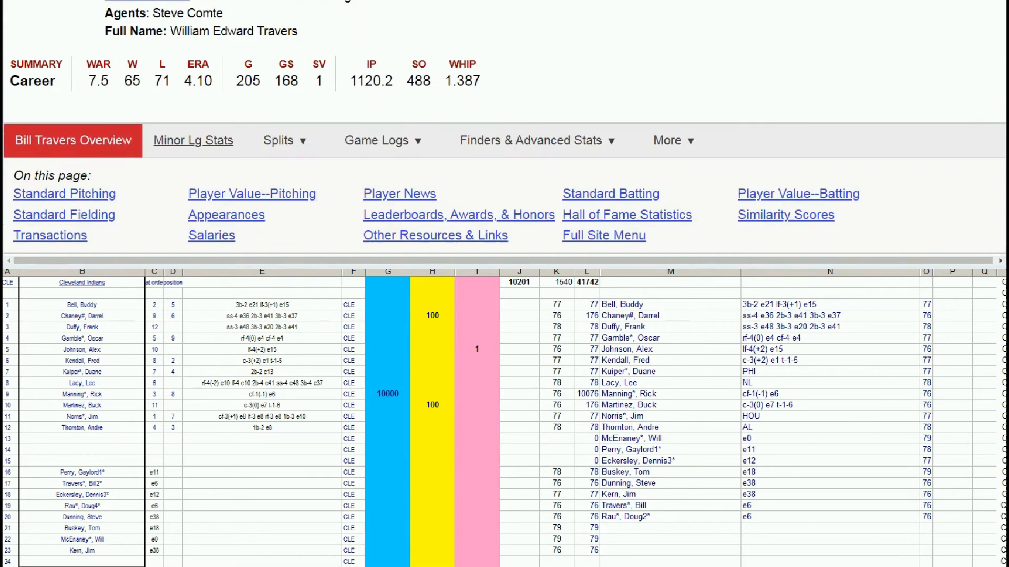
scroll(276, 231, down, 3)
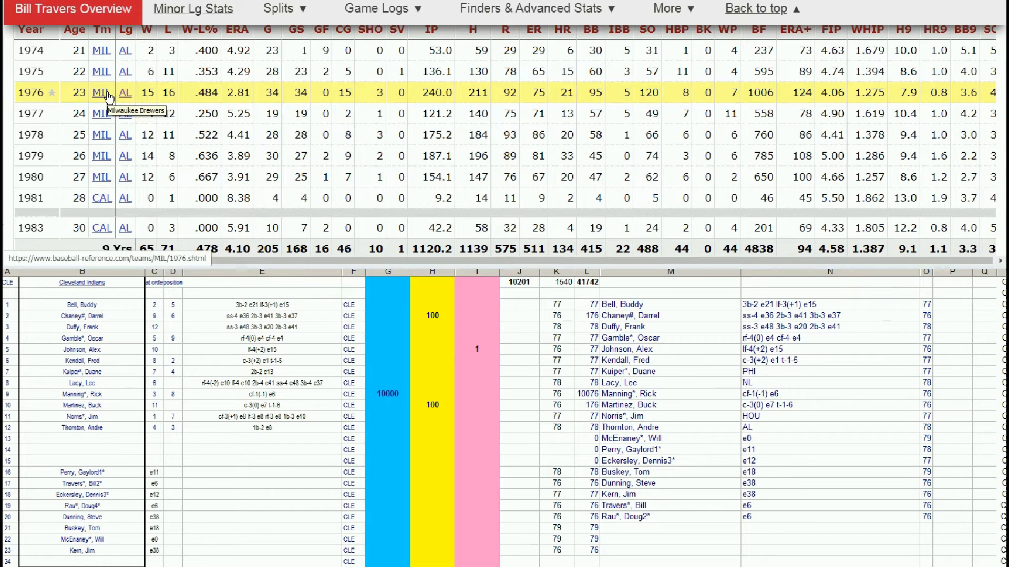
mouse_move(240, 92)
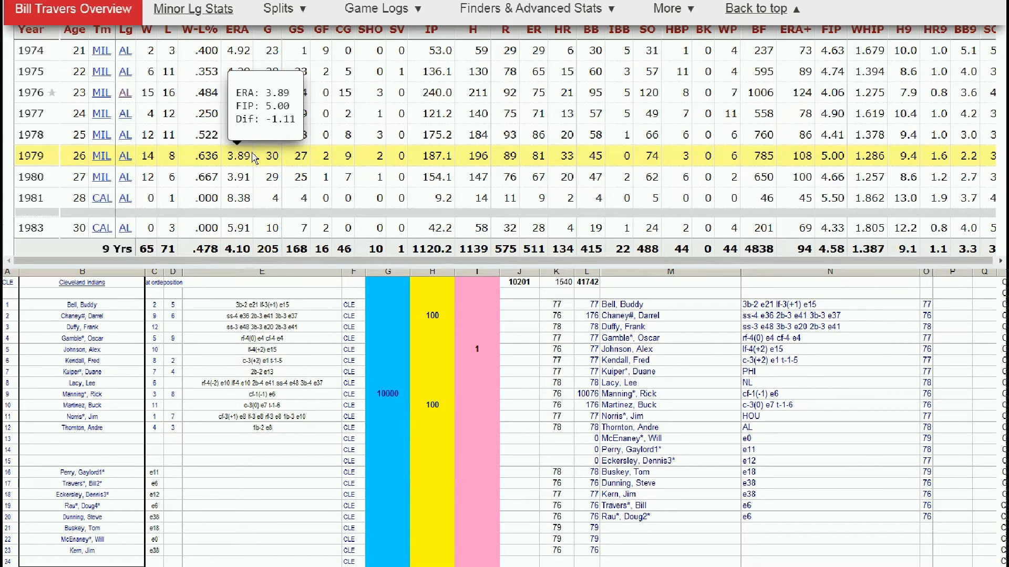
Enter 10000 in the blue column G and "trade" in the yellow column H of Bill Travers's row in the Excel roster.
click(377, 452)
key(Down)
key(Down)
key(Down)
key(Down)
key(Down)
key(Down)
key(Down)
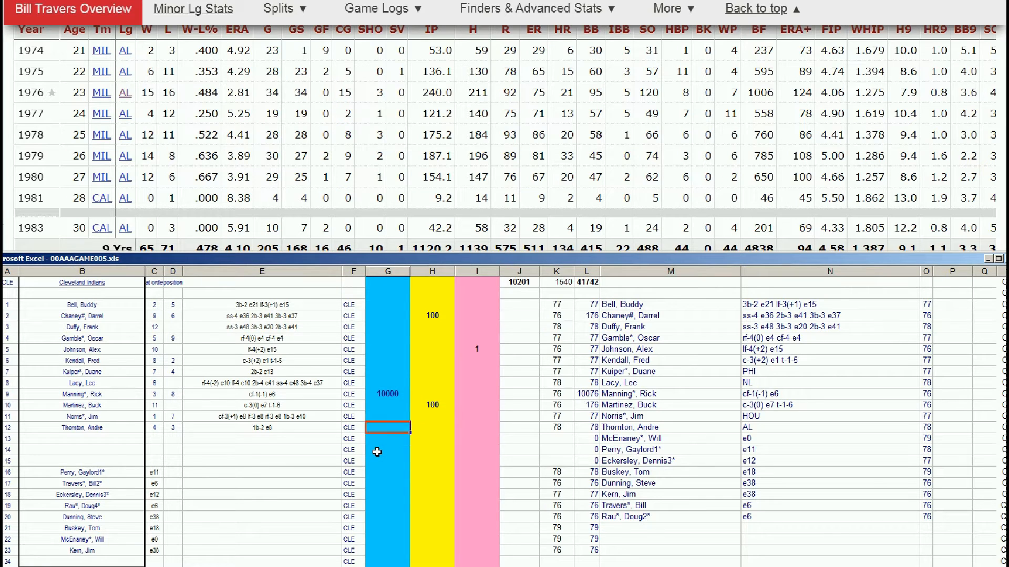
text(10000)
key(Tab)
text(1rade)
key(Left)
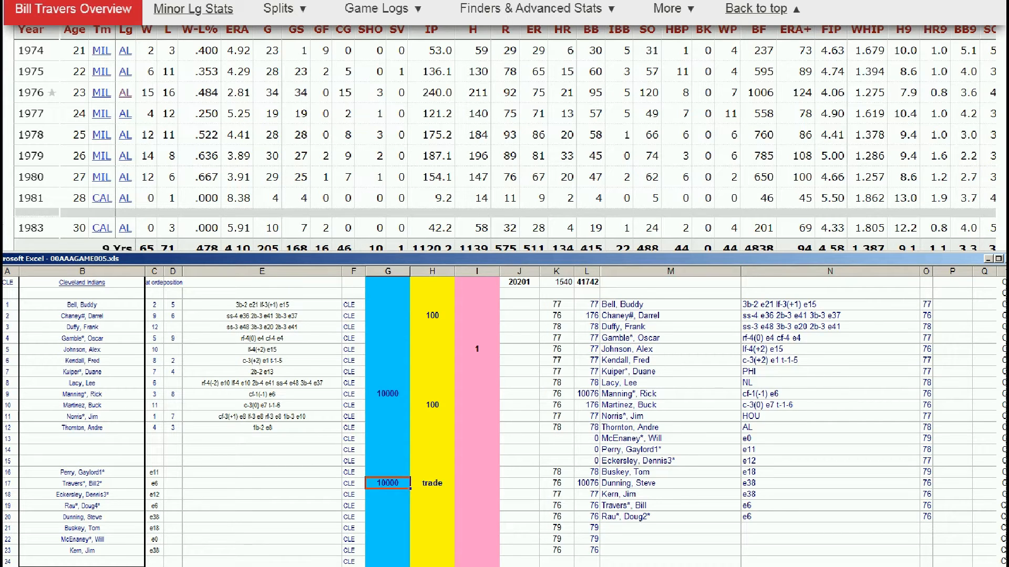
Look up Doug Rau on Baseball Reference and examine the seasons and teams in his standard pitching table.
drag(1007, 69, 1007, 26)
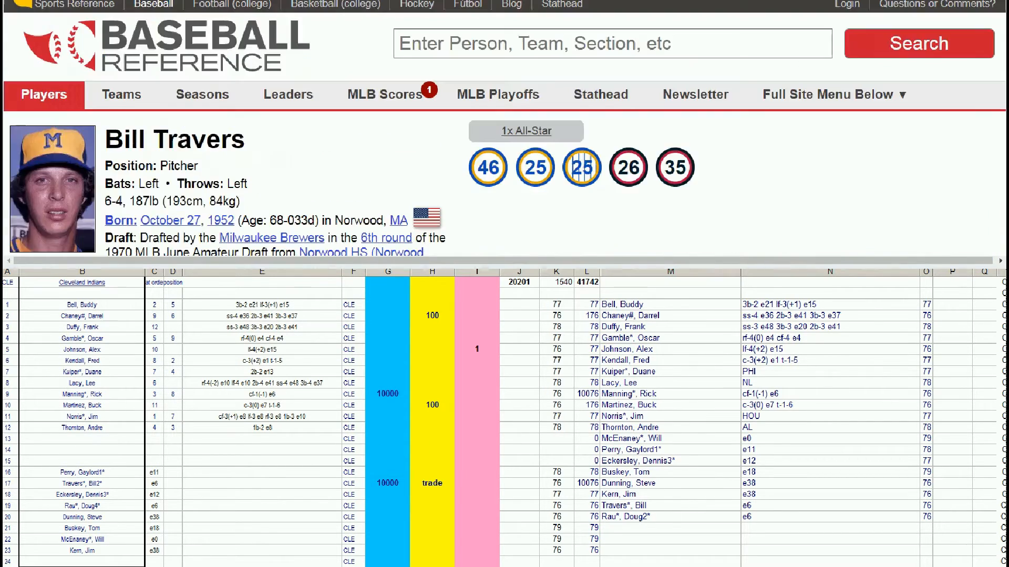
click(750, 40)
text(raul)
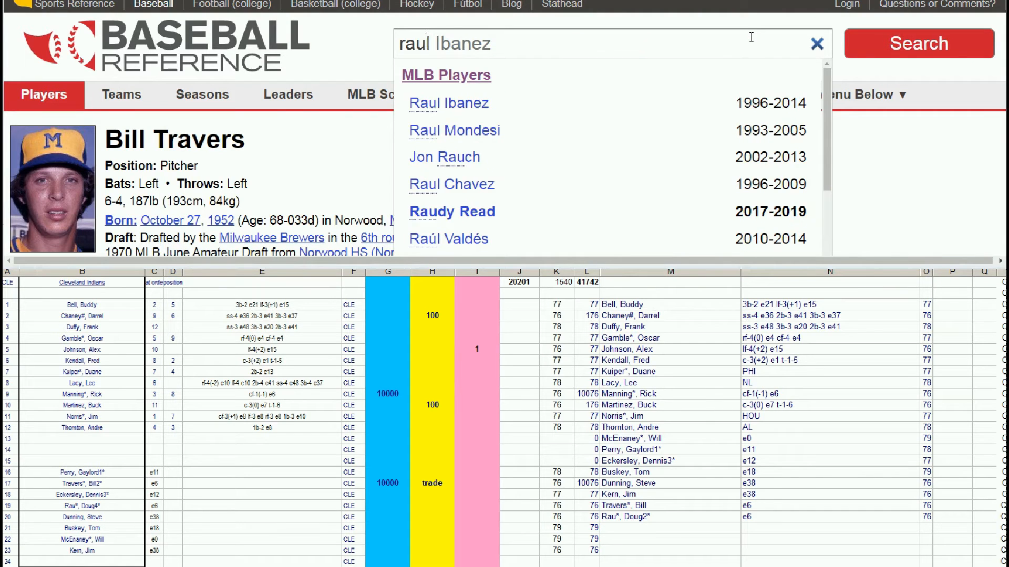
key(BackSpace)
key(Home)
text(doug)
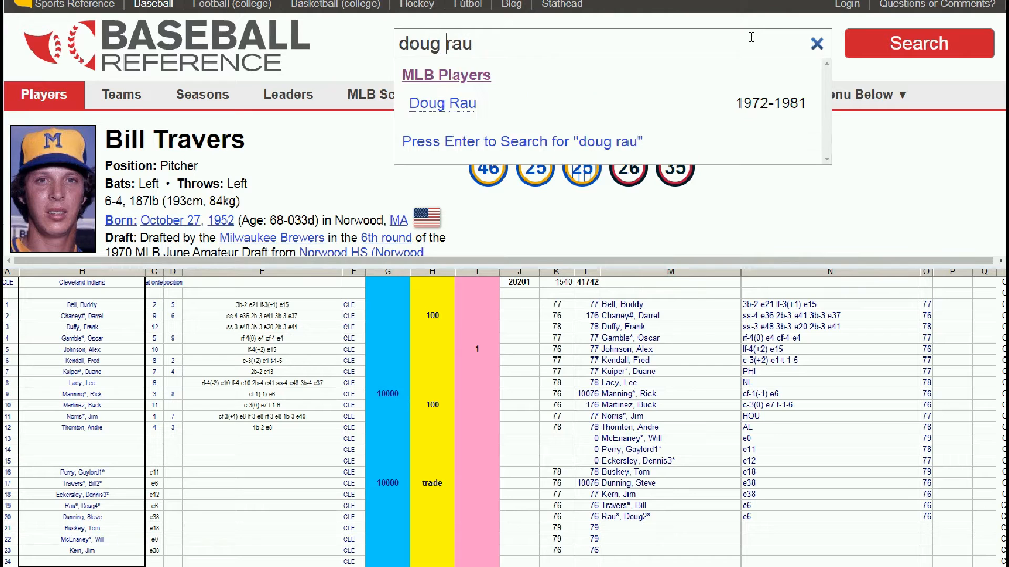
click(462, 112)
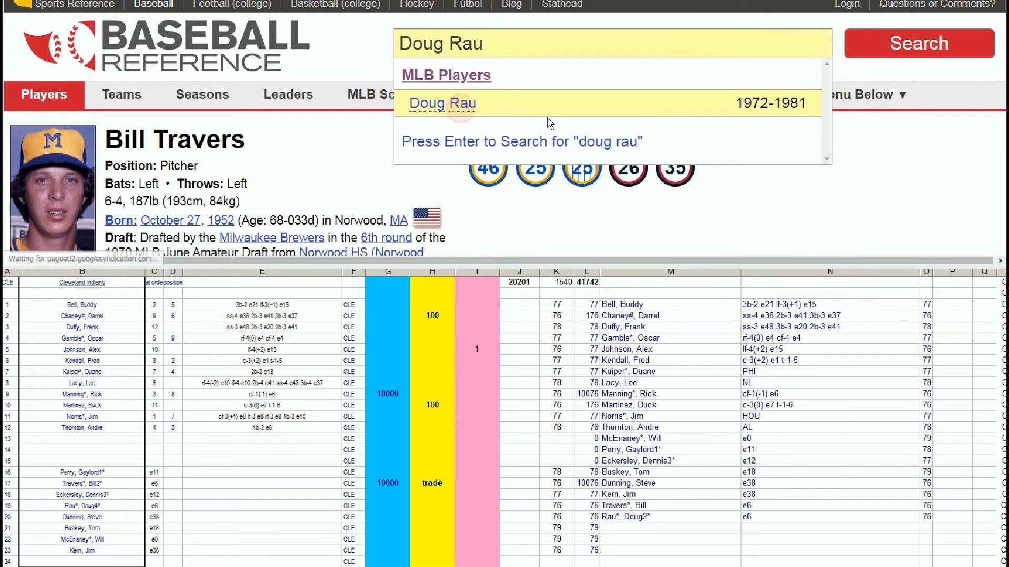
scroll(657, 166, down, 2)
scroll(668, 163, down, 15)
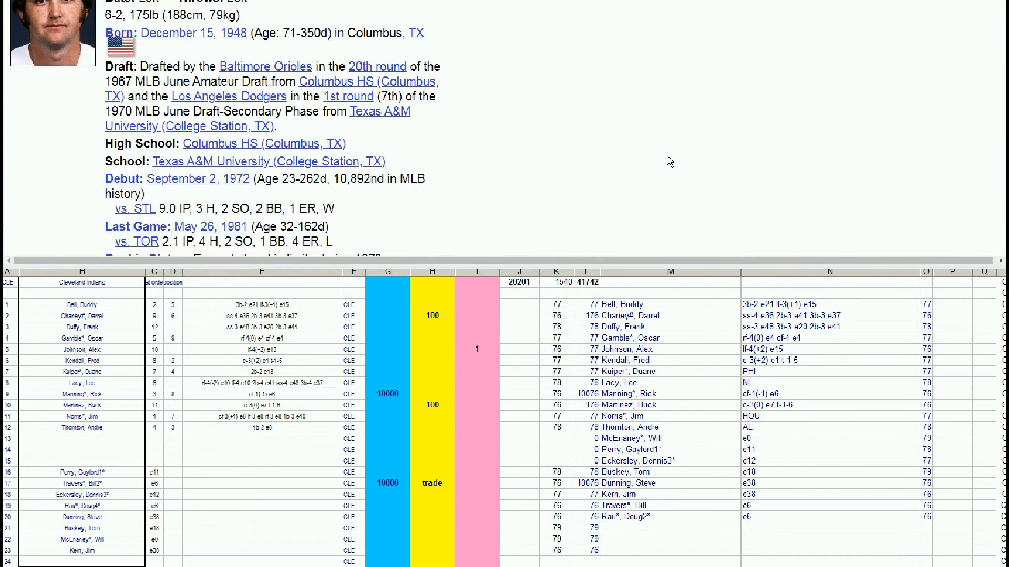
scroll(670, 160, down, 5)
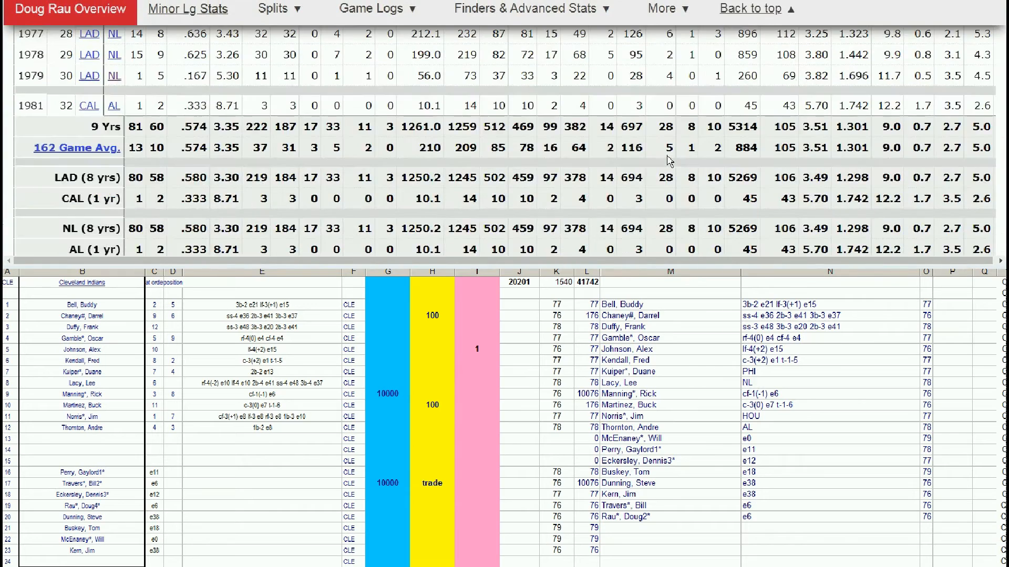
scroll(669, 161, up, 3)
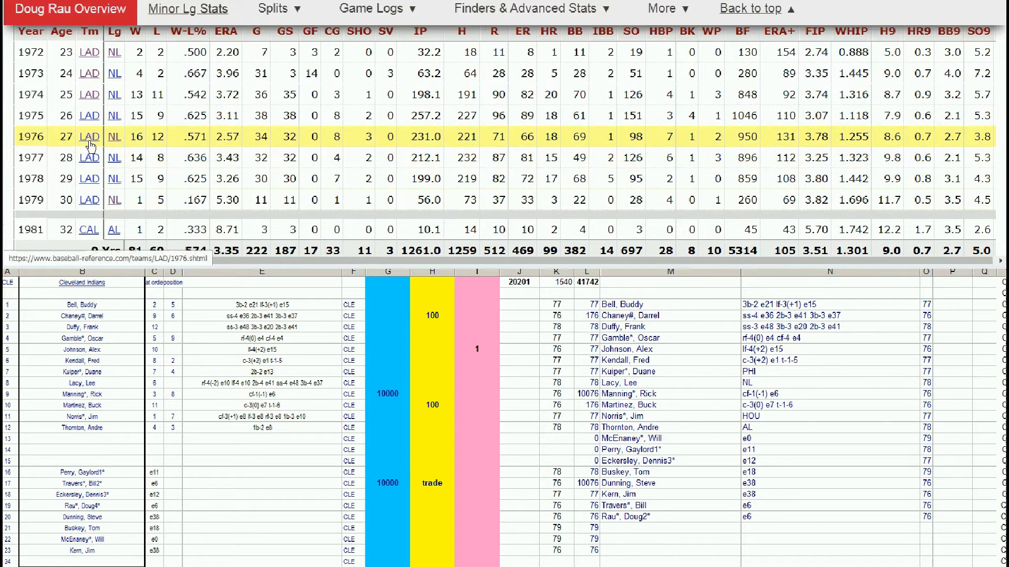
mouse_move(234, 137)
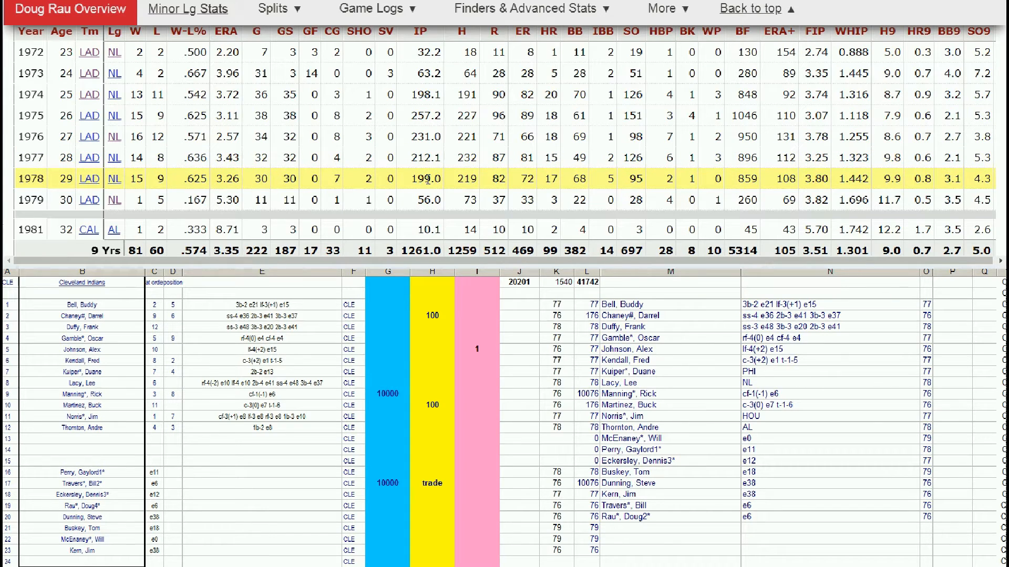
click(393, 494)
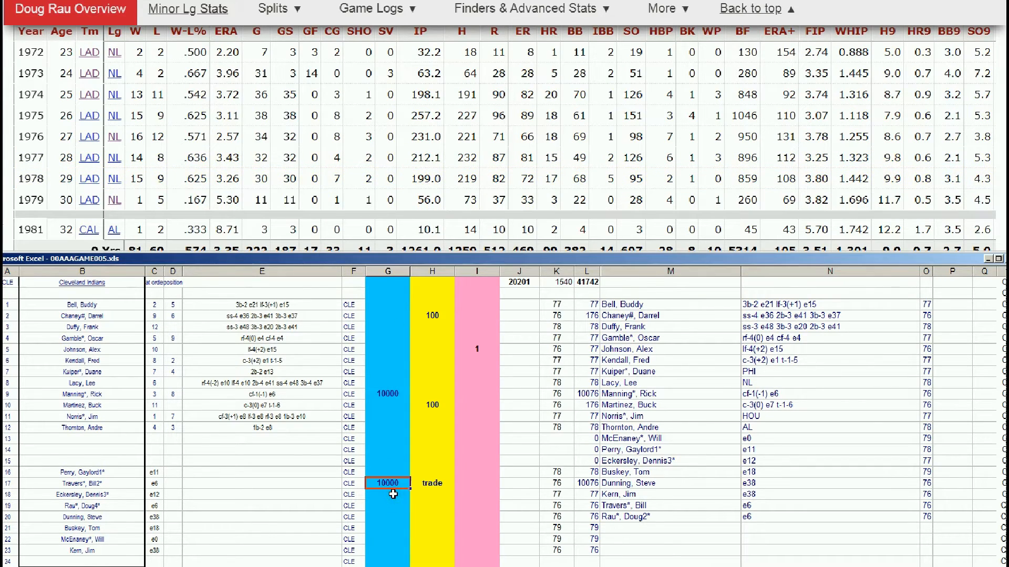
key(Down)
key(Down)
text(10000)
key(Tab)
text(trade)
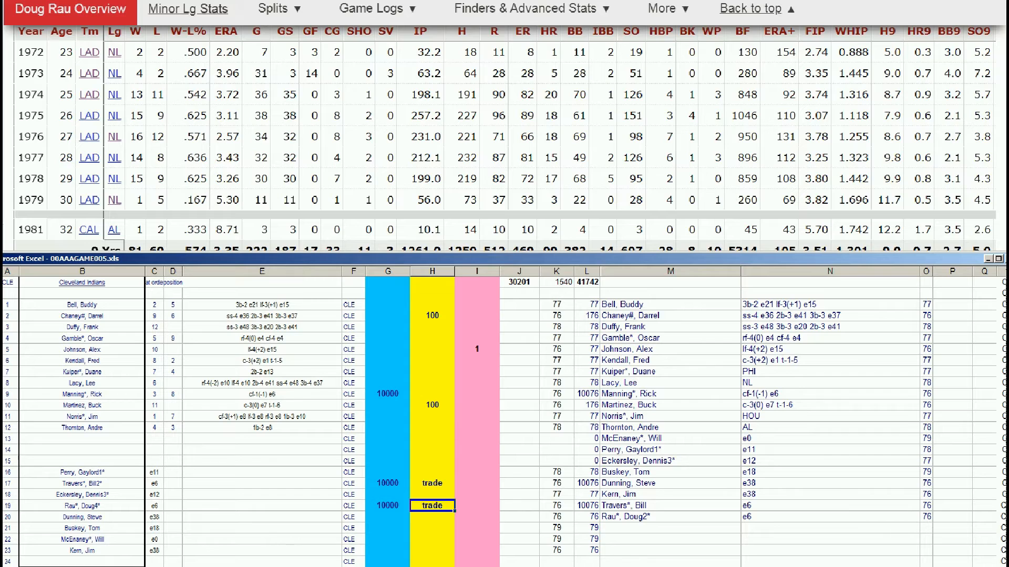
Look up Steve Dunning on Baseball Reference and examine his season-by-season pitching table through 1977.
drag(1007, 49, 1005, 24)
click(799, 48)
text(dunnin)
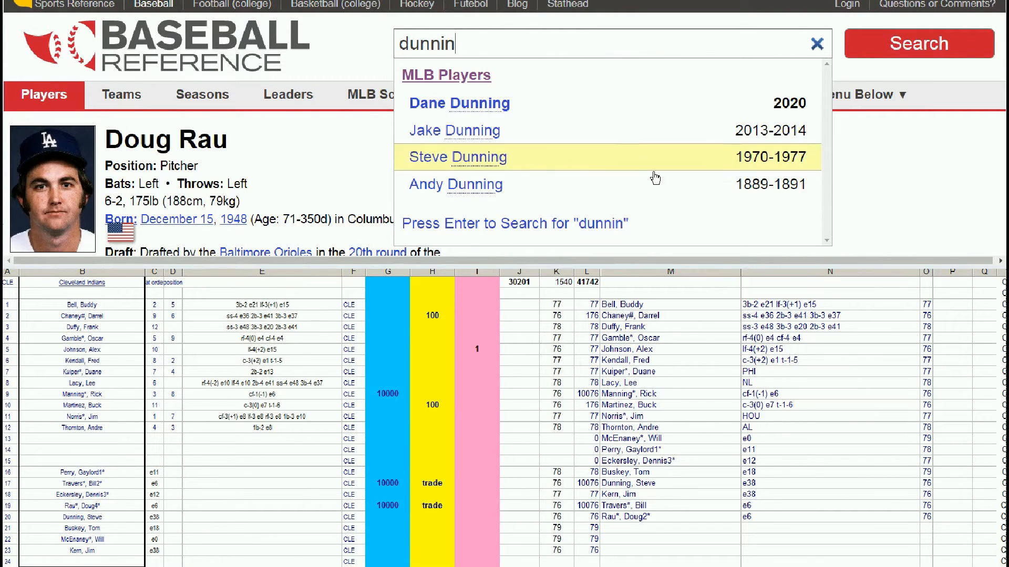
click(512, 160)
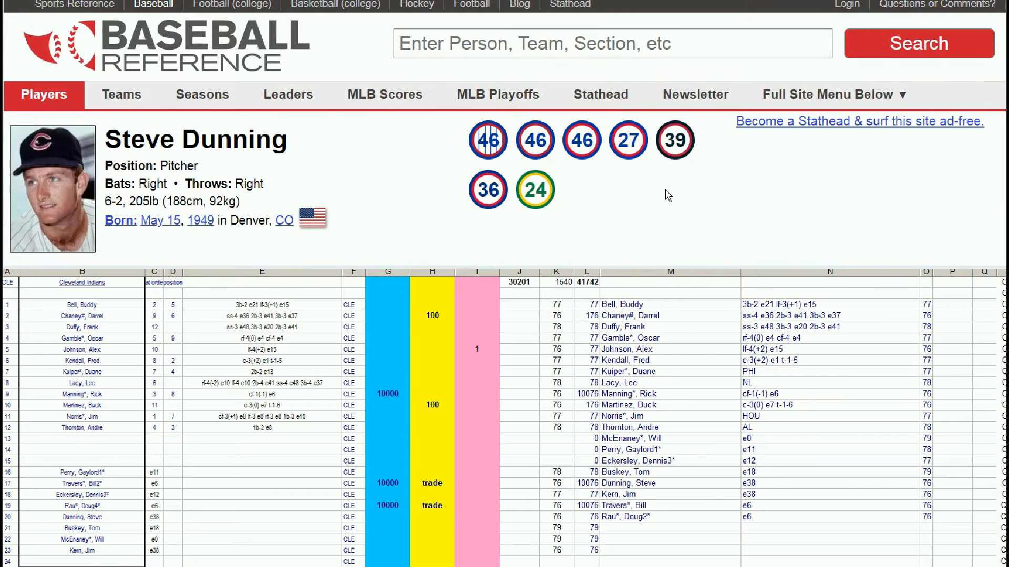
scroll(679, 190, down, 8)
scroll(679, 190, down, 5)
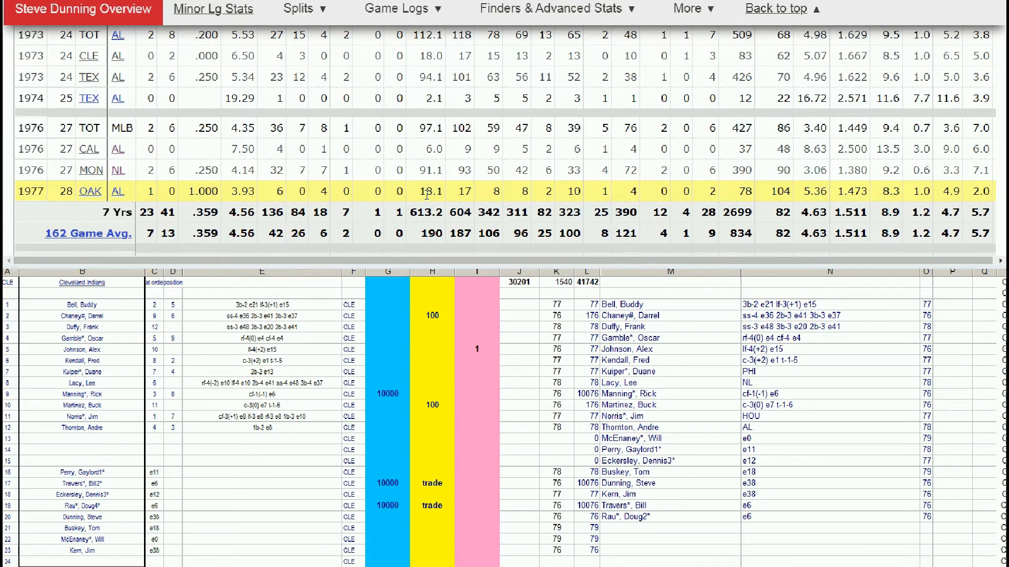
click(478, 503)
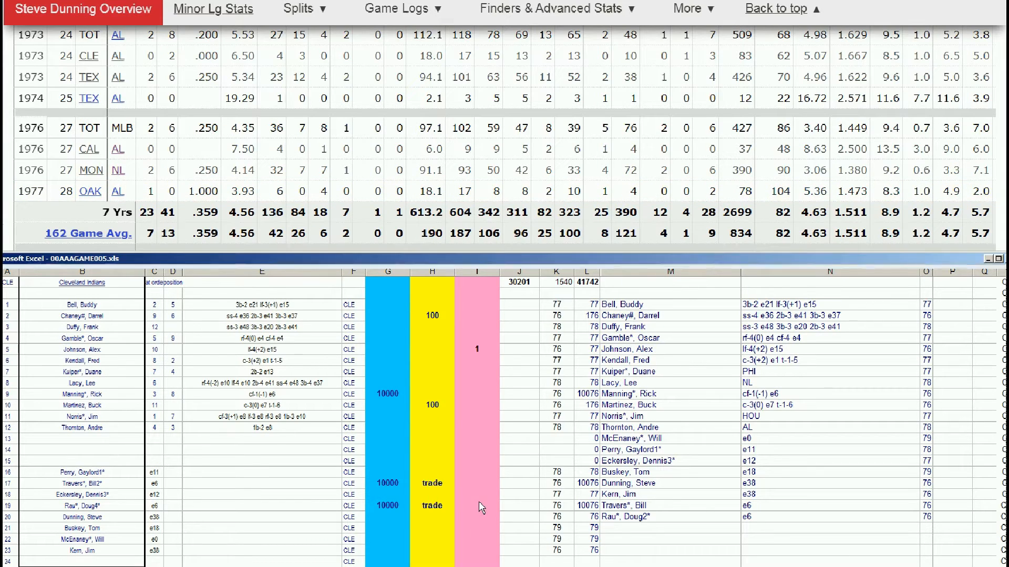
click(478, 504)
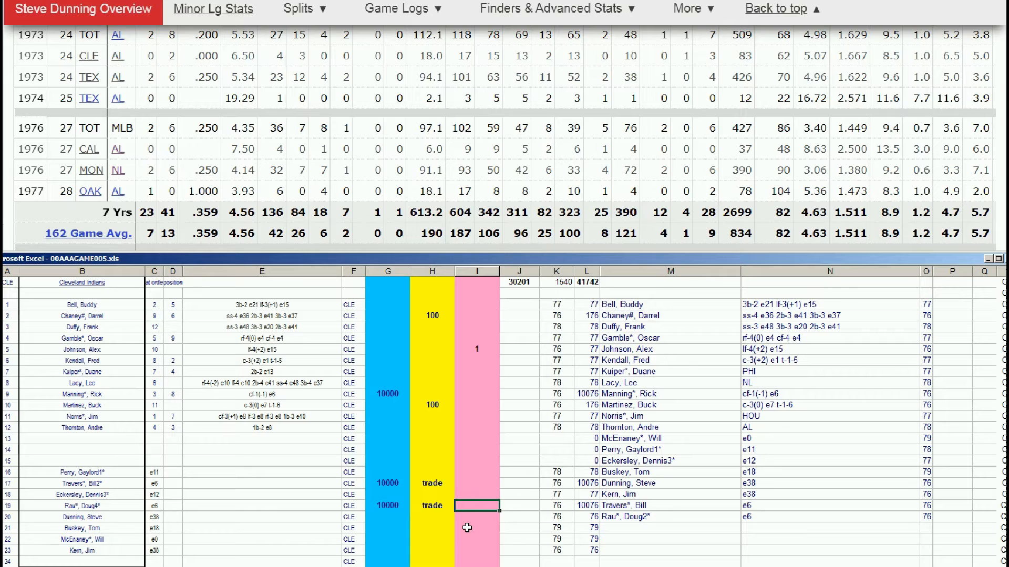
key(Return)
text(1)
key(Return)
Review the codes already entered in the pink column I and yellow column H for the Cleveland position players.
key(Up)
key(Up)
key(Up)
key(Up)
key(Up)
key(Up)
key(Up)
key(Up)
key(Up)
key(Up)
key(Up)
key(Up)
key(Up)
key(Up)
key(Up)
key(Up)
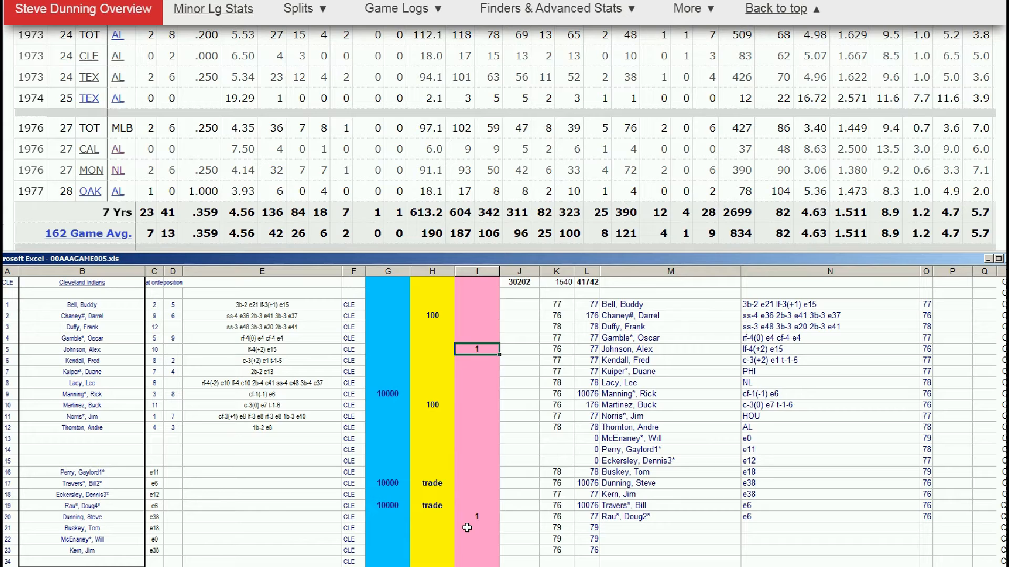
key(Left)
key(Up)
key(Up)
key(Up)
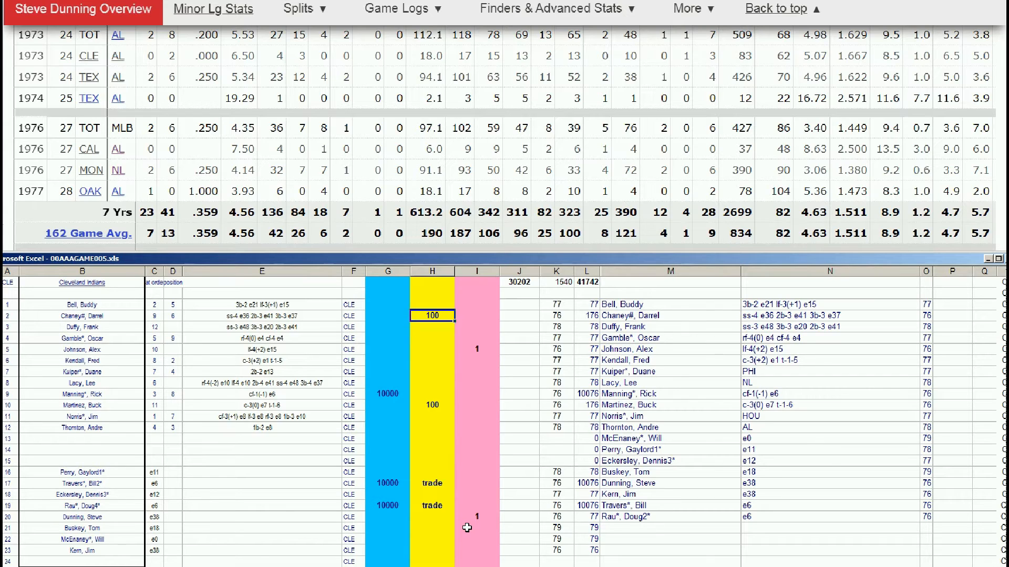
key(Down)
key(Down)
key(Down)
key(Down)
key(Down)
key(Down)
key(Down)
key(Down)
key(Down)
key(Down)
key(Down)
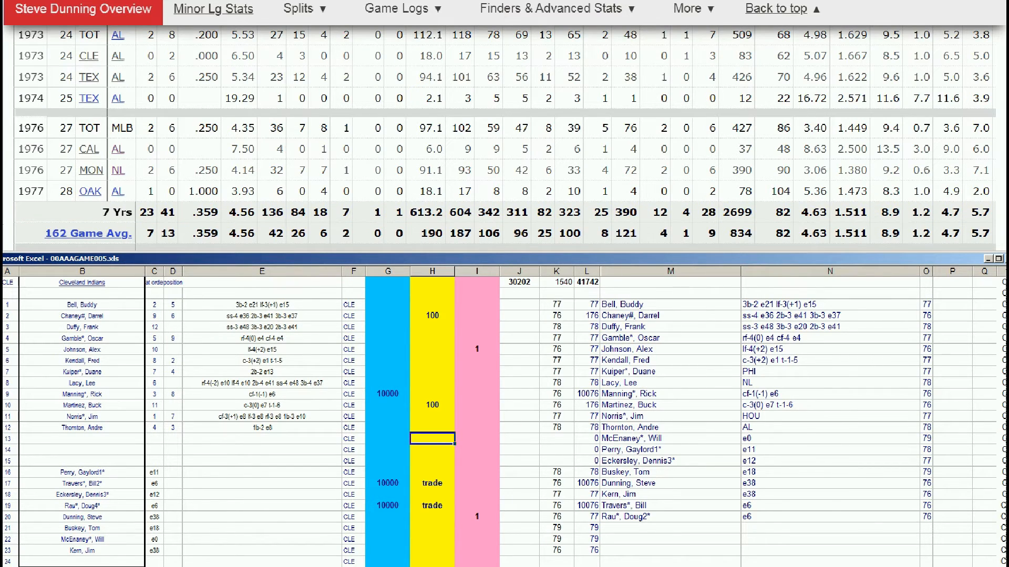
Look up Jim Kern on Baseball Reference and examine the seasons and teams in his standard pitching table.
drag(1007, 50, 1007, 23)
click(785, 45)
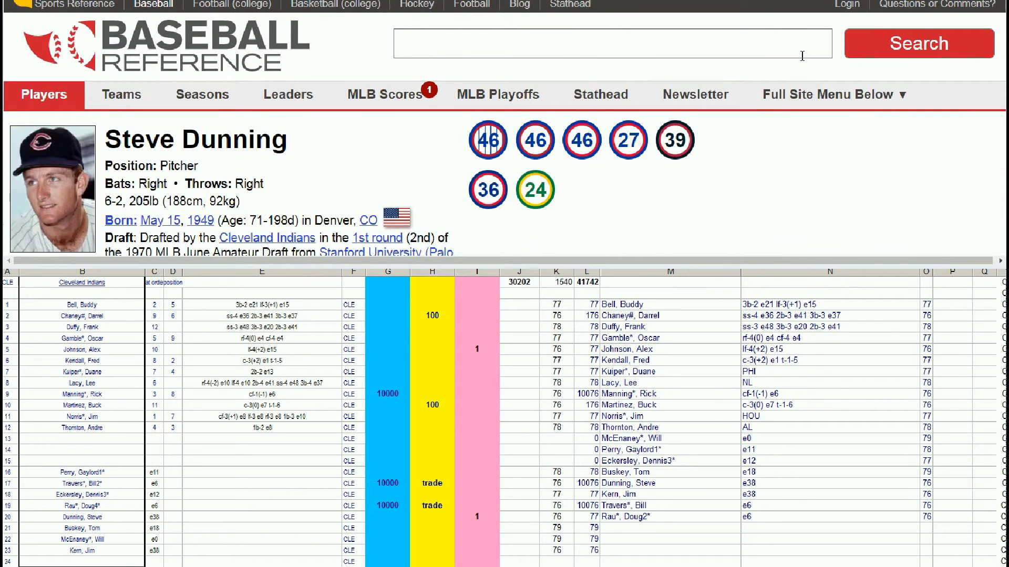
text(kern)
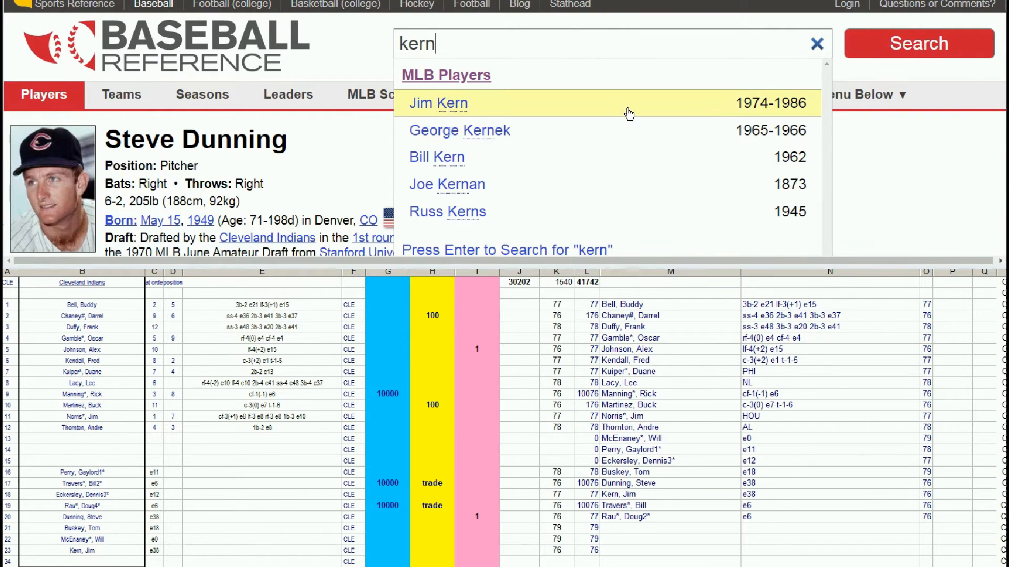
click(491, 106)
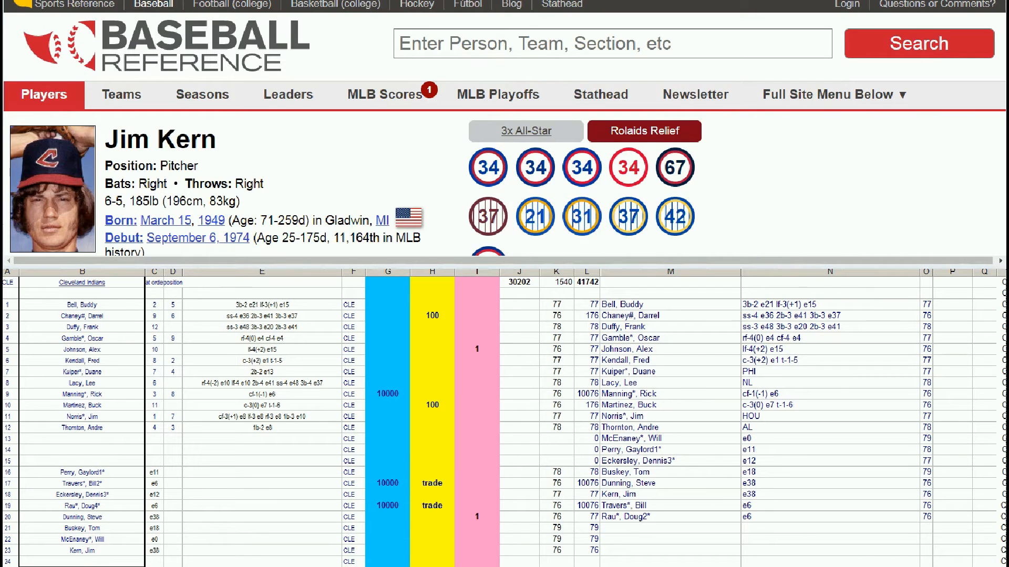
scroll(504, 129, down, 10)
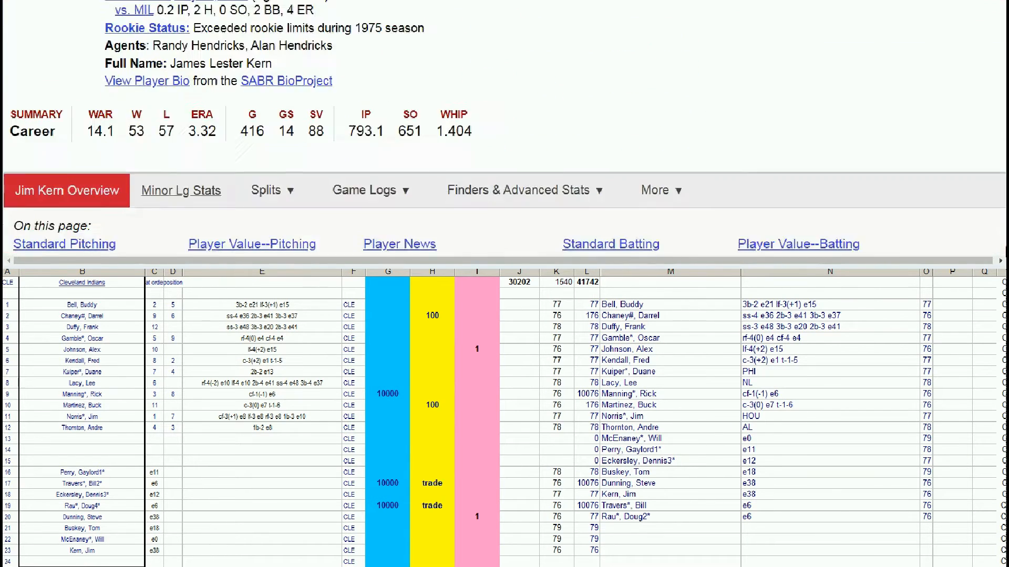
scroll(1001, 246, down, 1)
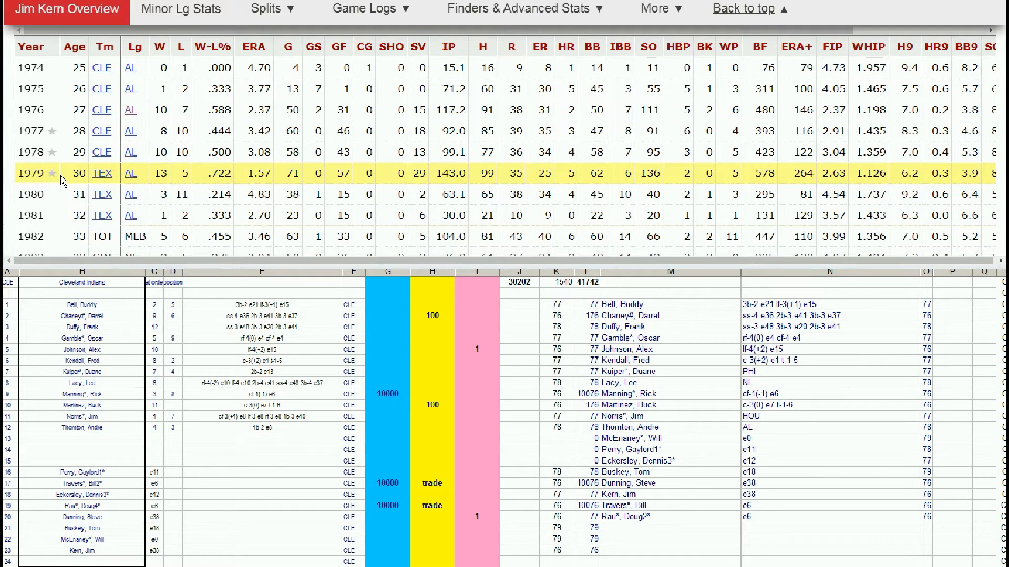
mouse_move(264, 177)
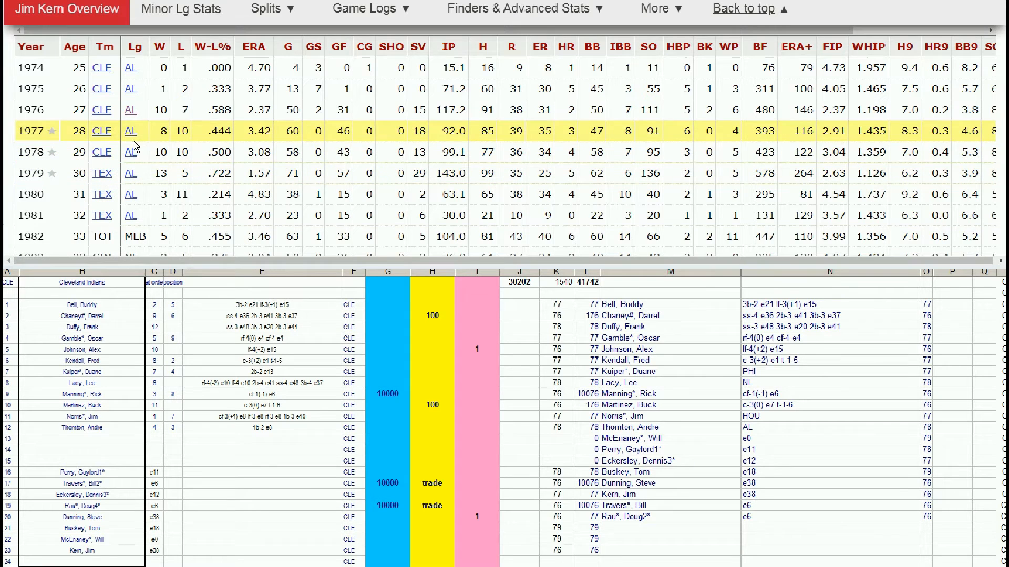
click(387, 517)
key(Down)
key(Down)
key(Down)
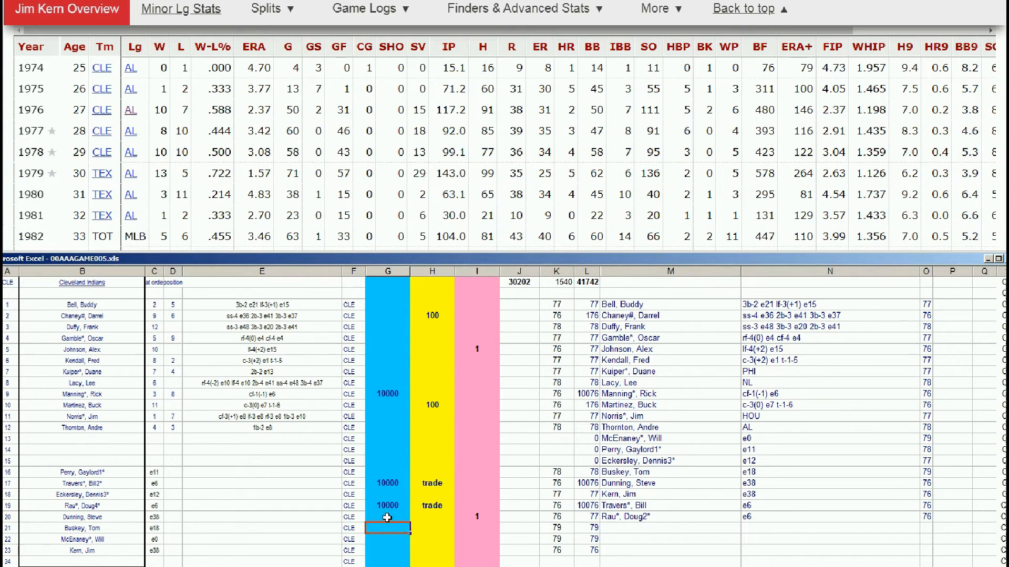
text(10000)
key(Return)
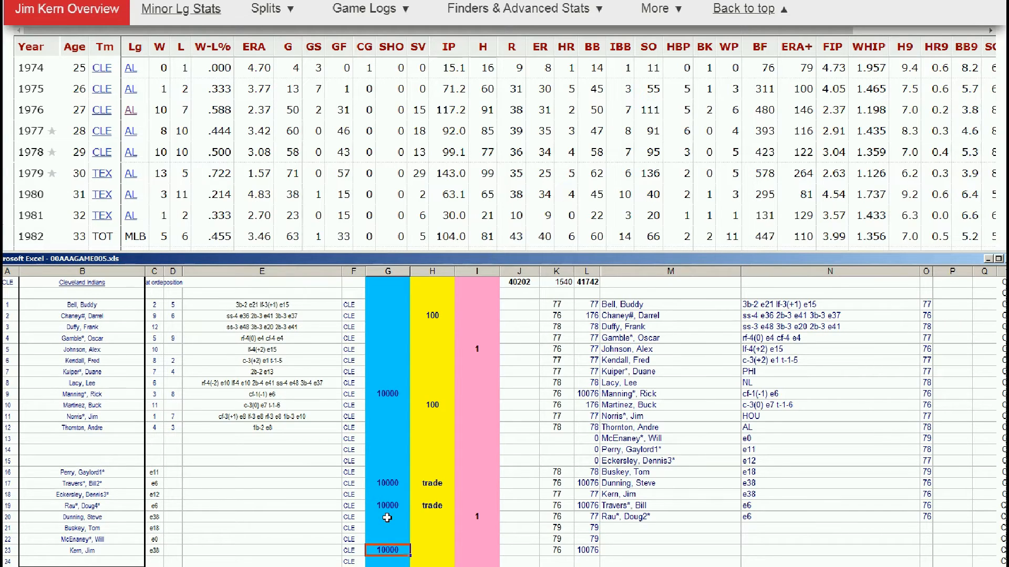
Extend the trade note in the yellow column H of Bill Travers's row to "trade mil".
click(448, 487)
double_click(451, 489)
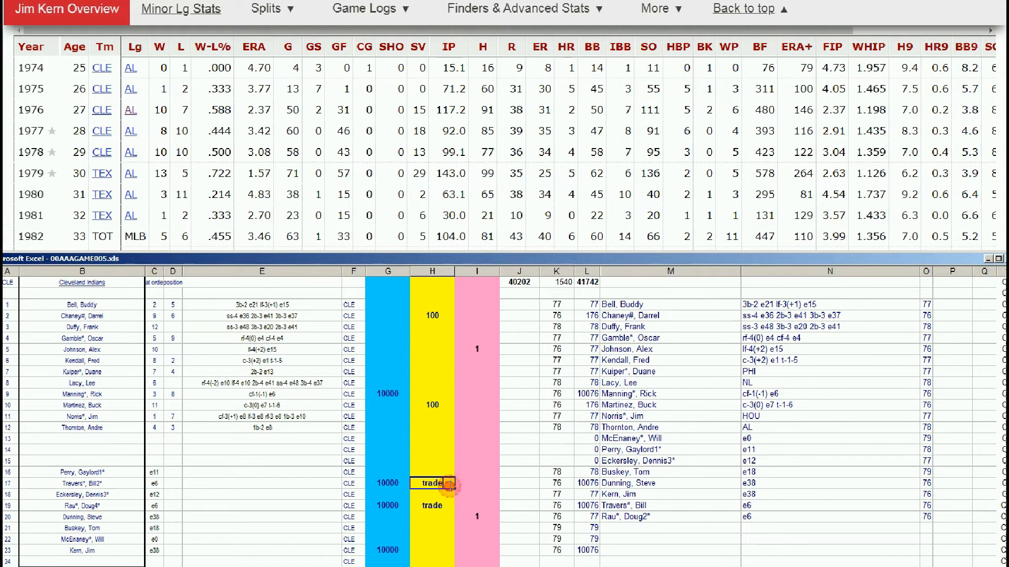
text(mil)
key(Return)
key(Return)
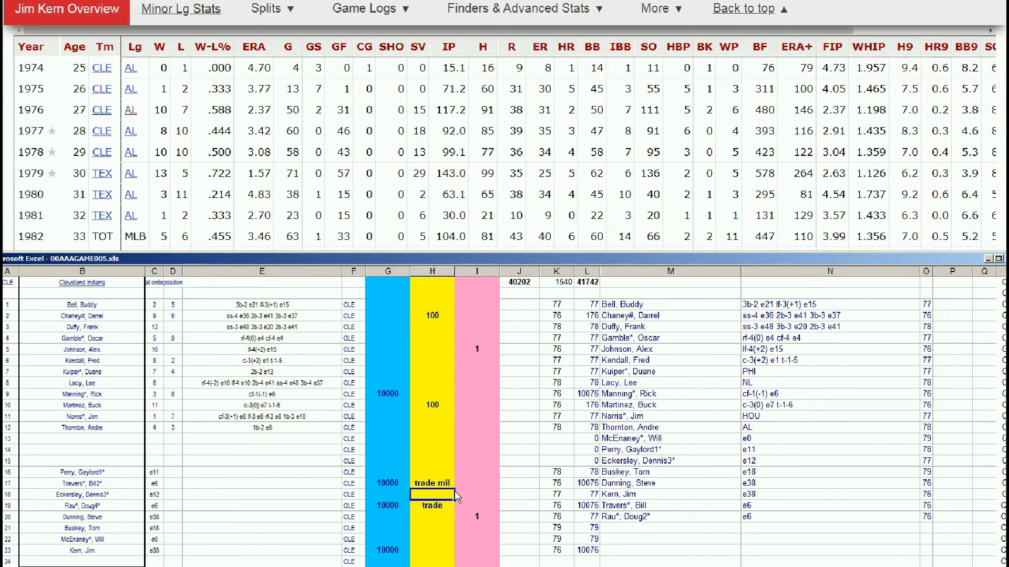
Extend the trade note in the yellow column H of Doug Rau's row to "trade lad".
double_click(447, 507)
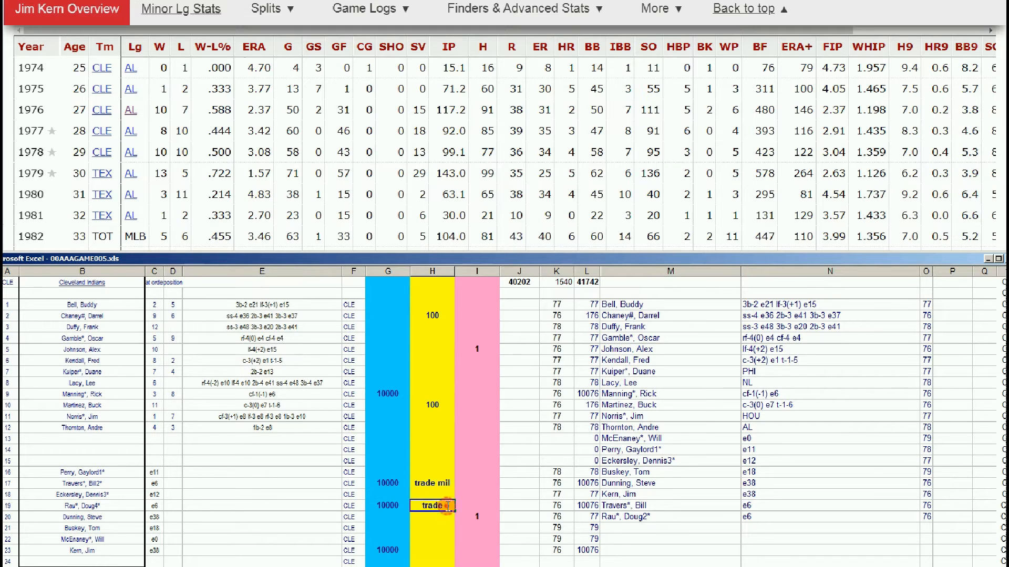
text(lad)
key(Return)
click(452, 506)
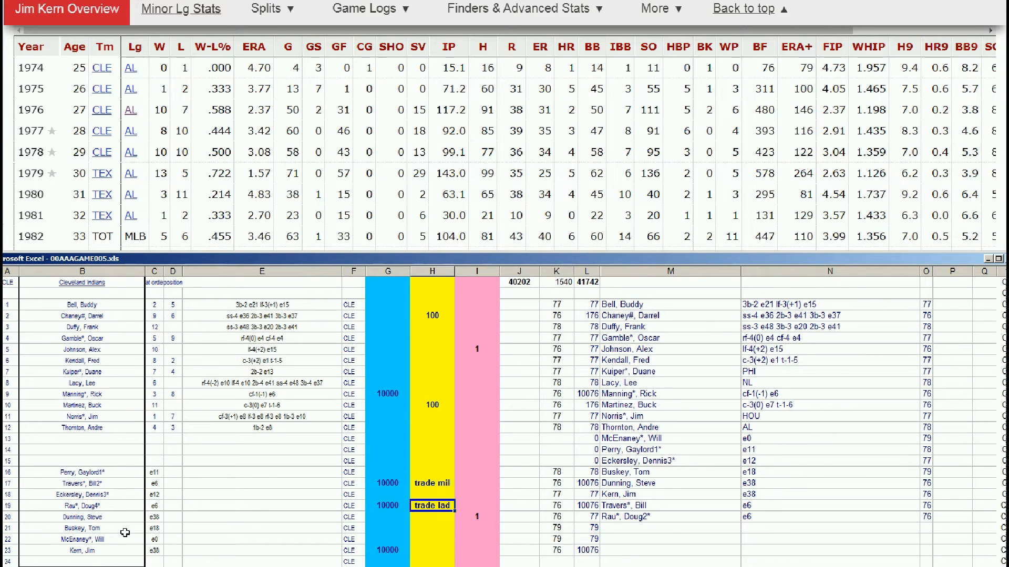
Go to the Milwaukee Brewers roster and examine its pitchers and their codes for a trade match.
drag(125, 533, 126, 551)
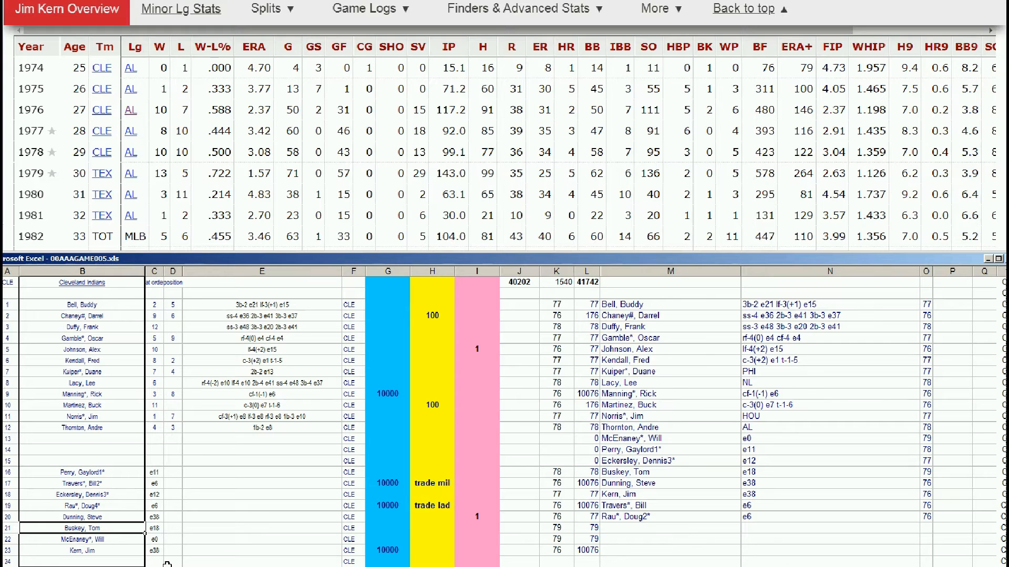
key(Page_Up)
key(Page_Up)
key(Page_Up)
key(Page_Up)
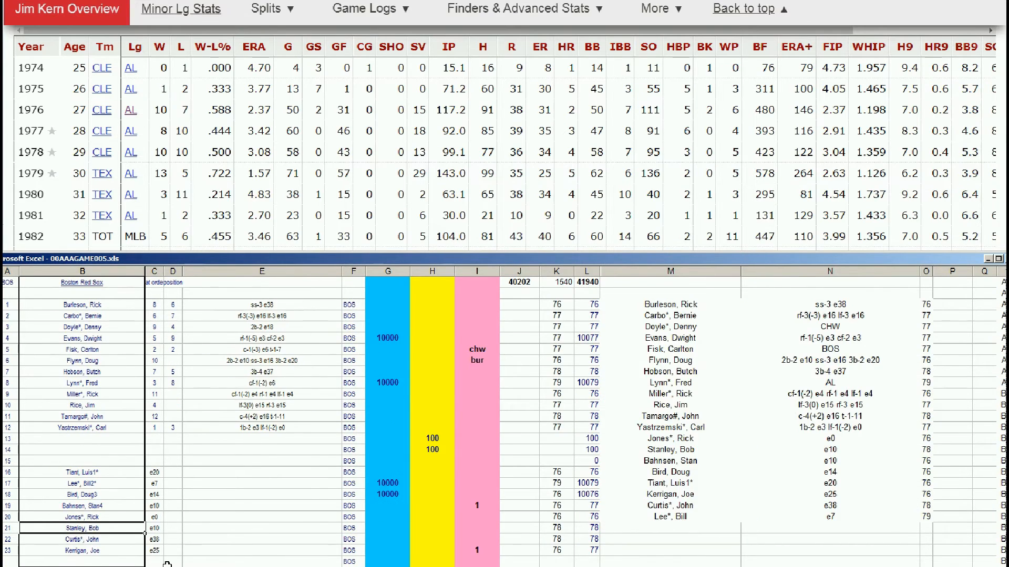
key(Page_Up)
key(Page_Up)
key(Page_Up)
key(Page_Up)
key(Page_Up)
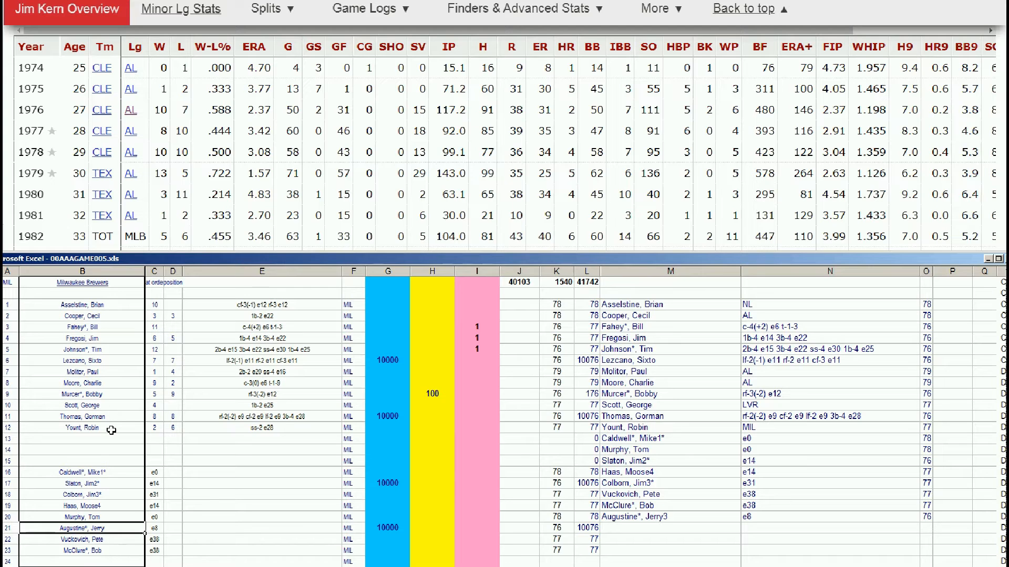
click(131, 497)
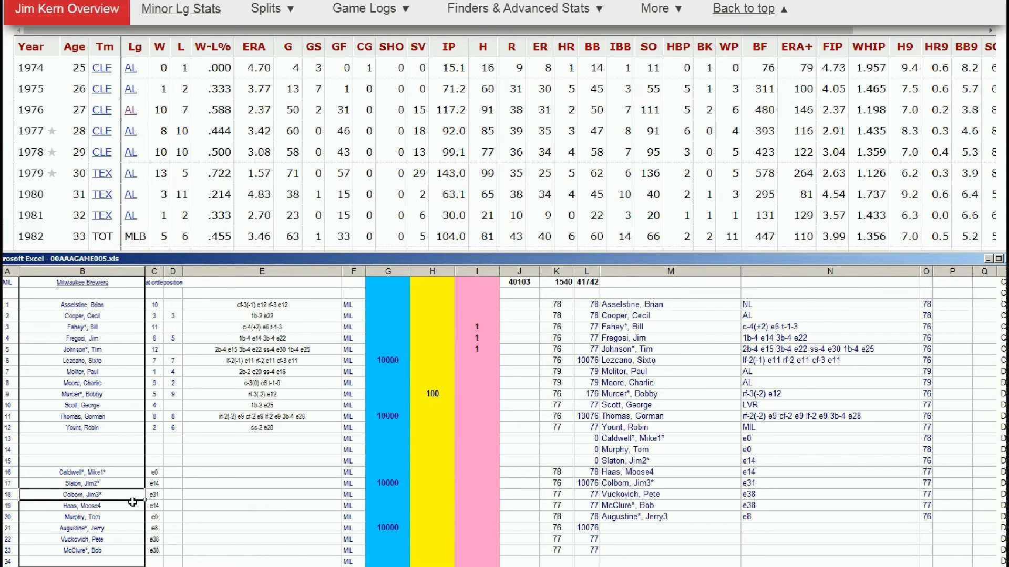
click(100, 474)
click(102, 483)
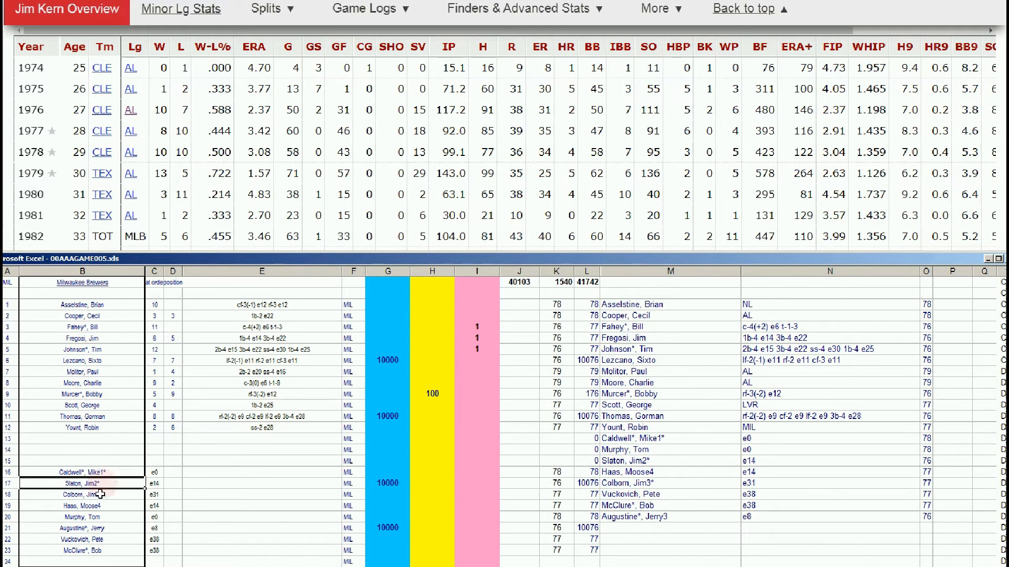
click(100, 496)
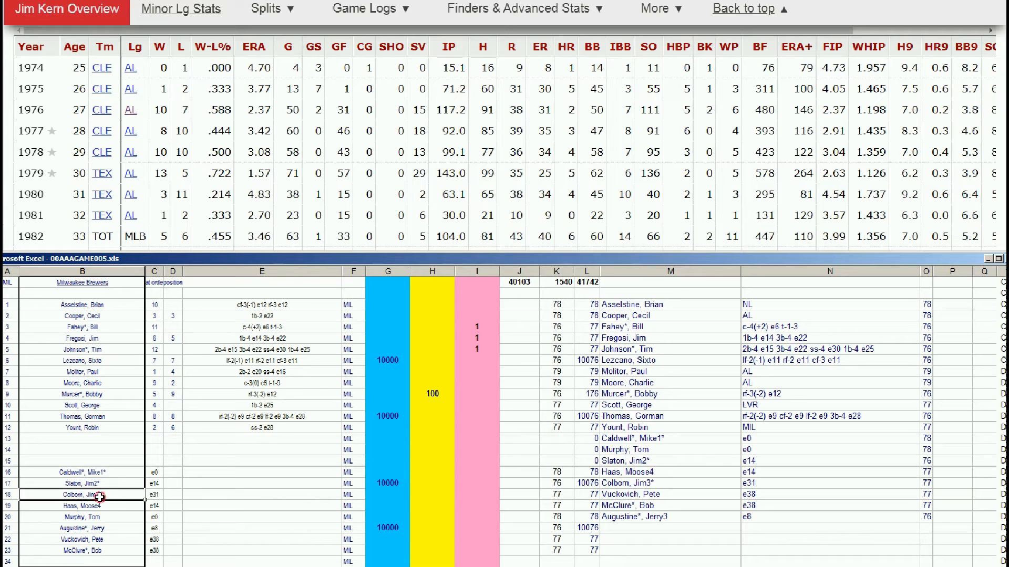
click(98, 506)
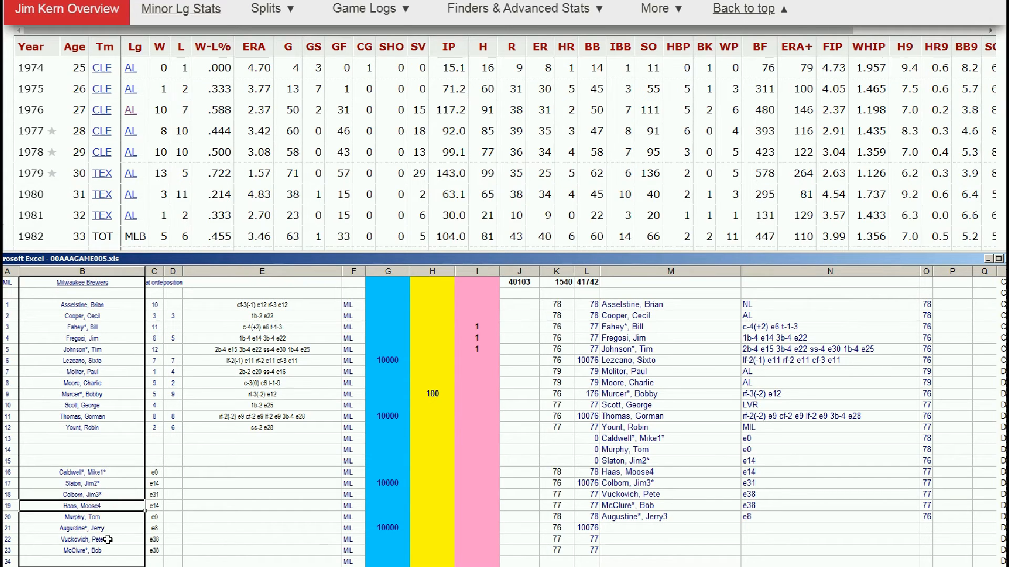
click(106, 530)
click(112, 540)
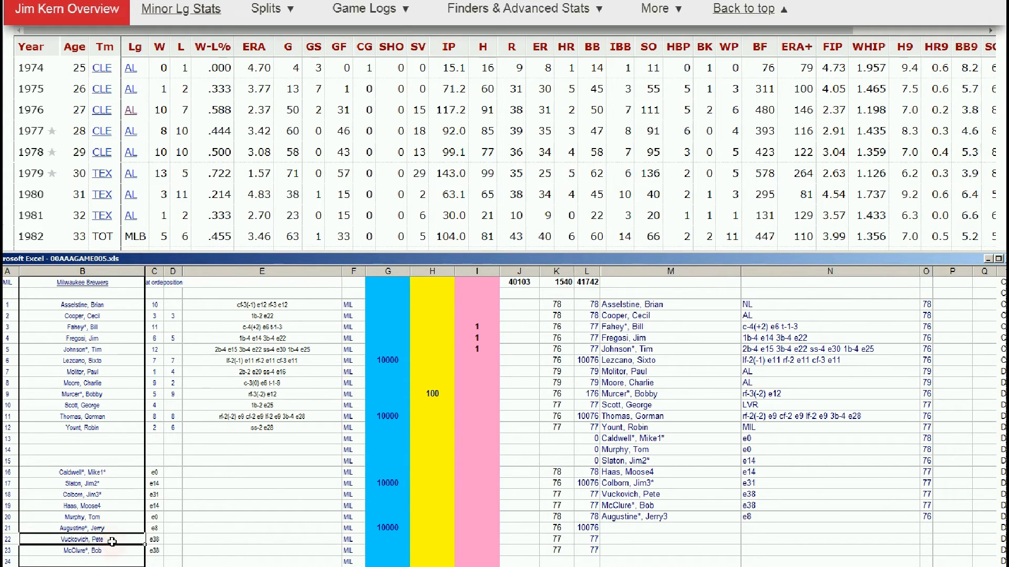
click(113, 506)
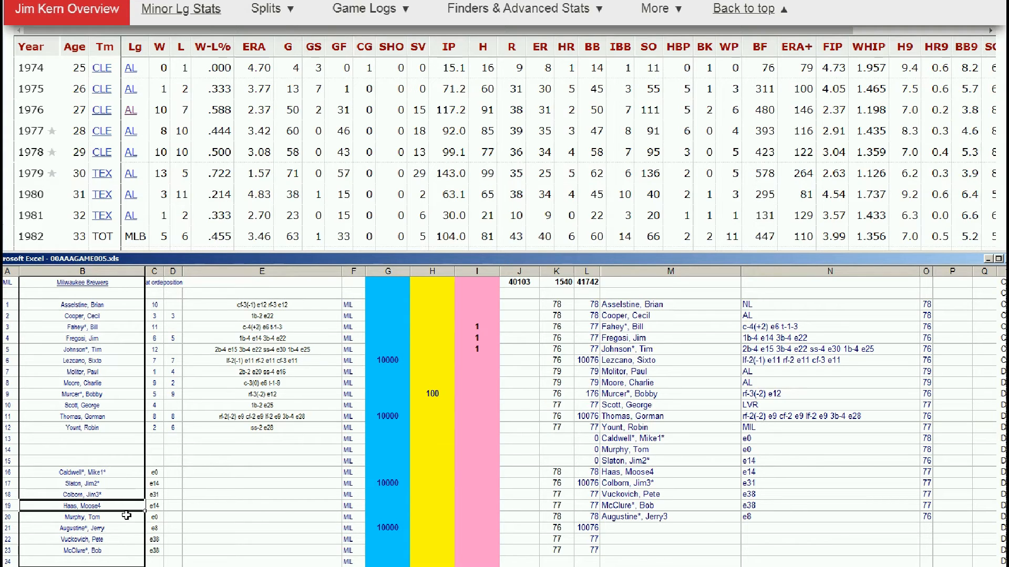
Go to the Los Angeles Dodgers roster and compare its pitchers, especially Jim Umbarger and Rick Waits, as trade candidates.
click(131, 482)
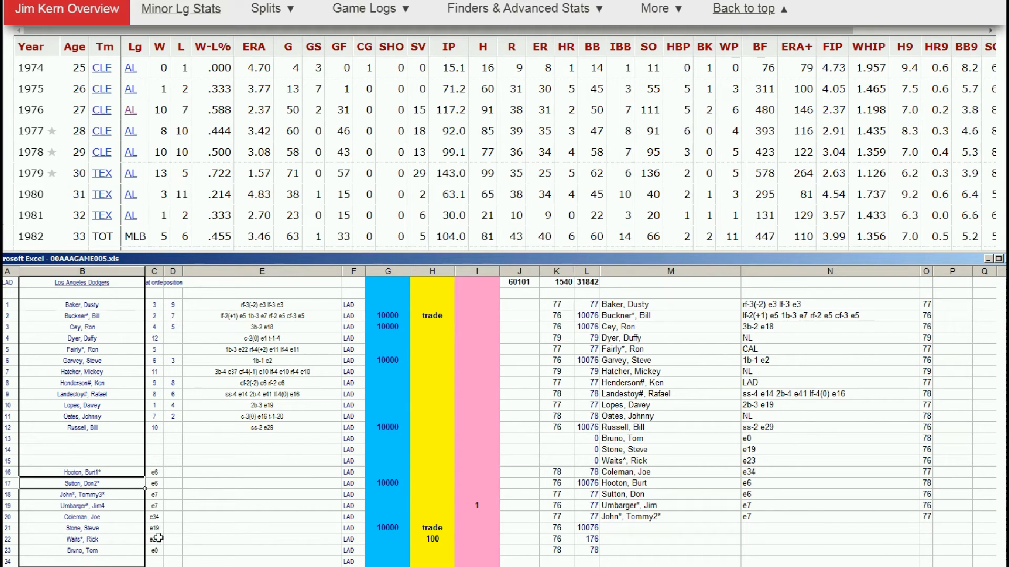
click(115, 496)
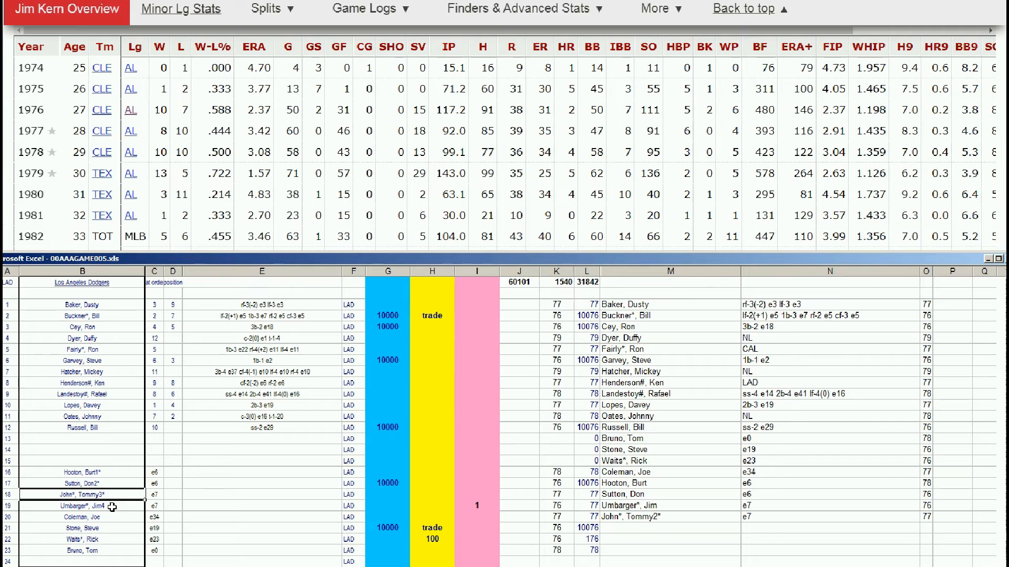
click(113, 507)
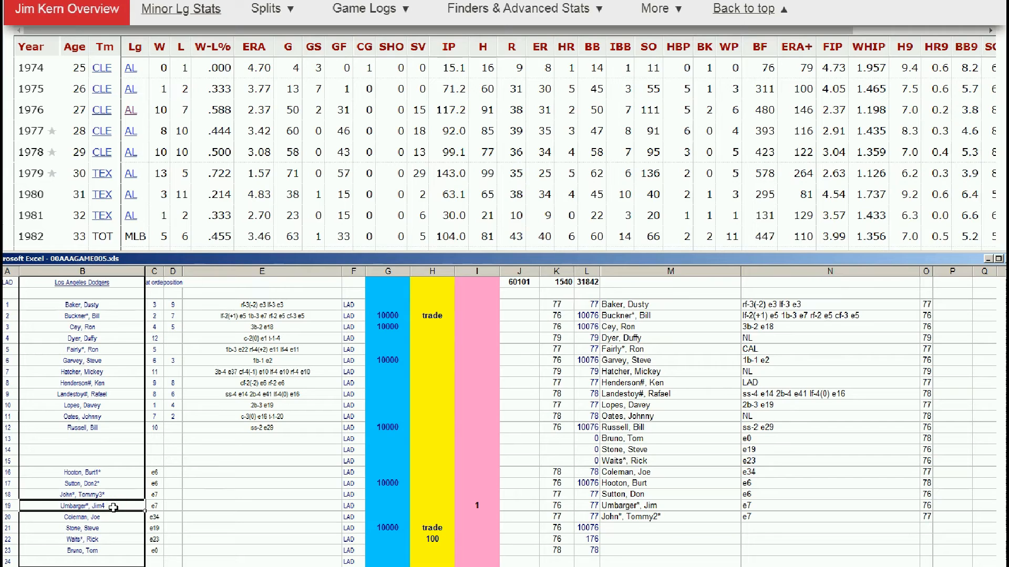
click(112, 541)
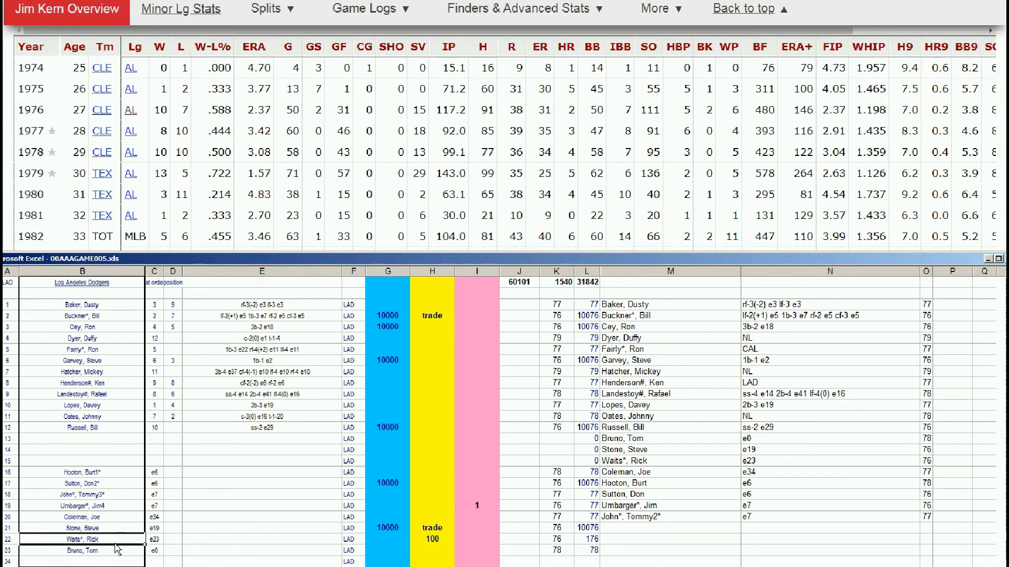
click(125, 506)
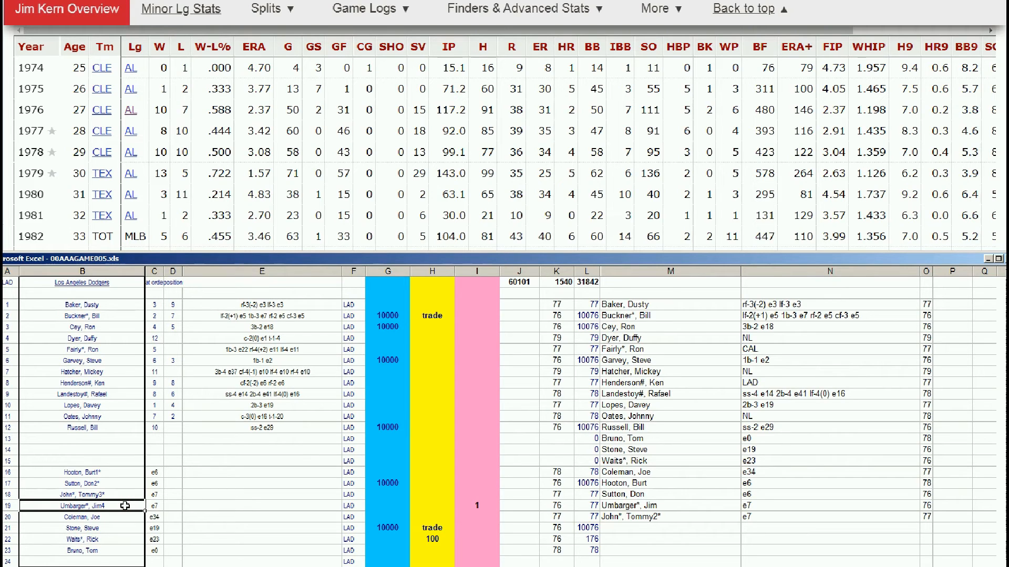
click(117, 540)
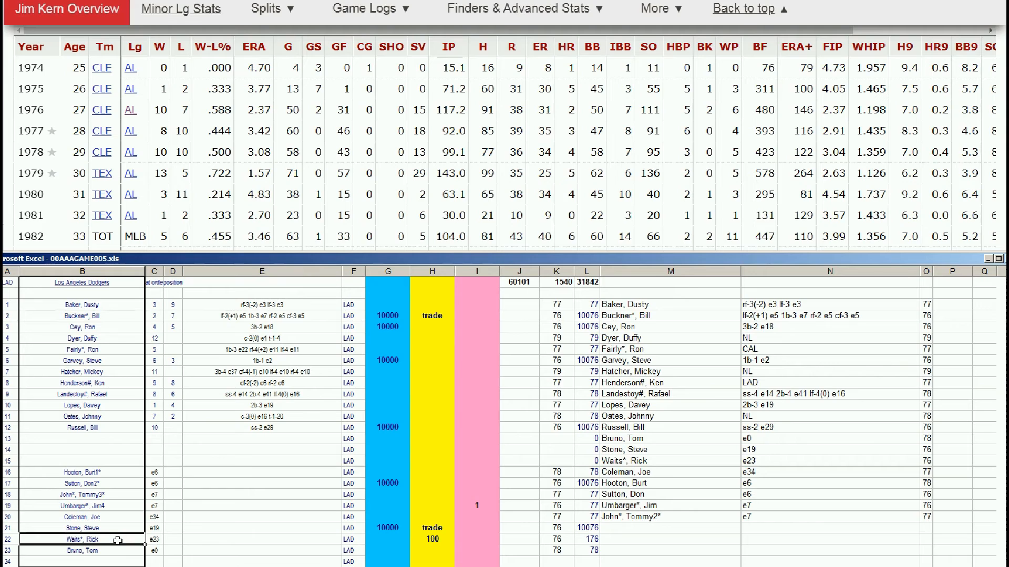
Enter the note "trade waits for rau" in the pink column I of Rick Waits's row in the Dodgers roster.
click(462, 540)
text(trade)
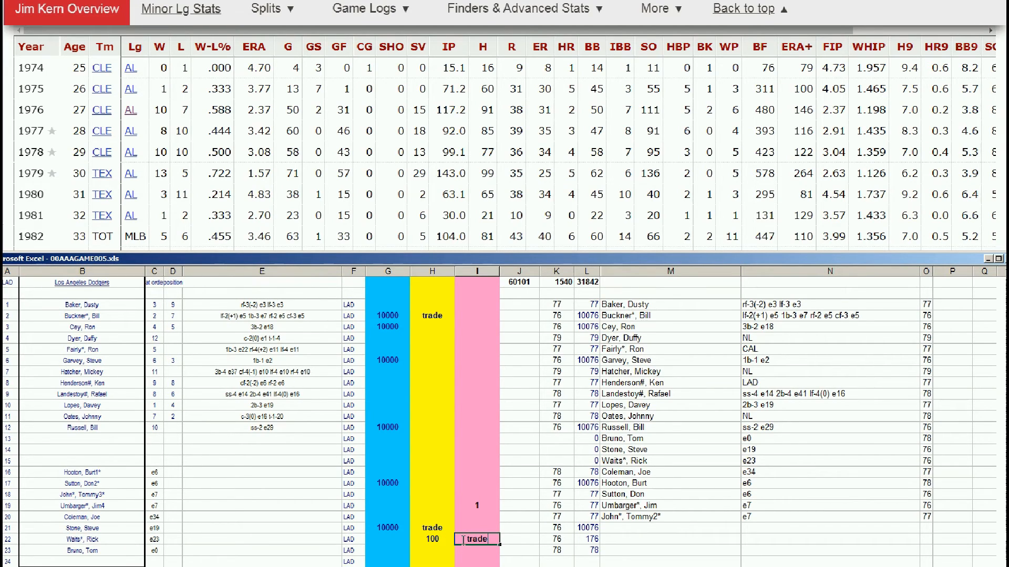
text( waits for )
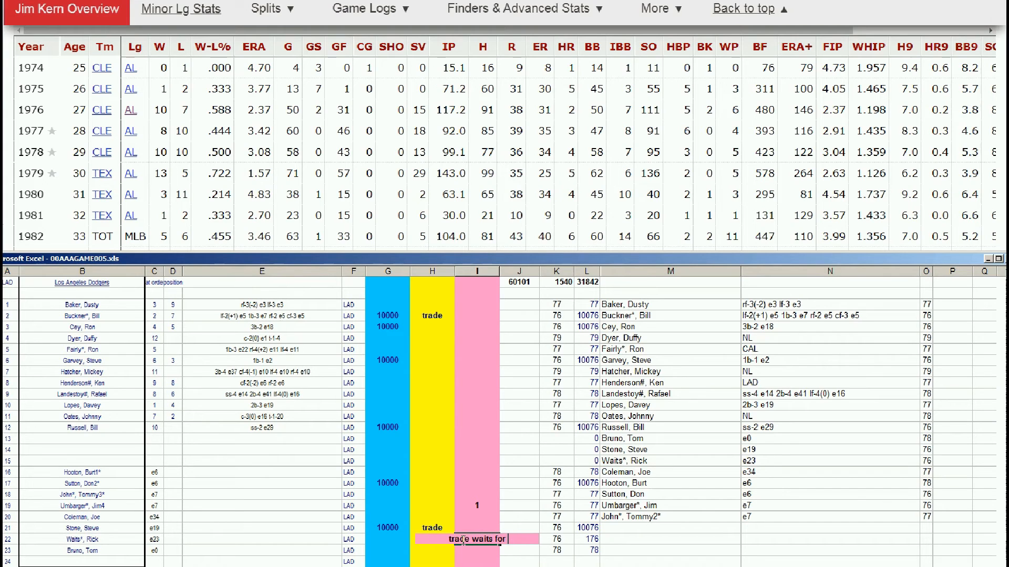
text(rau)
key(Return)
key(Up)
key(Left)
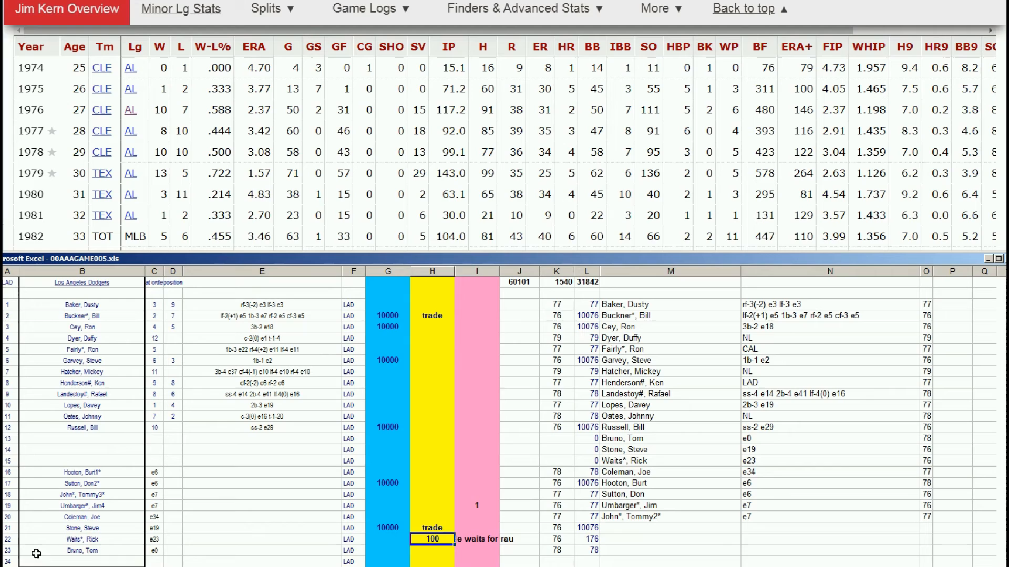
click(95, 540)
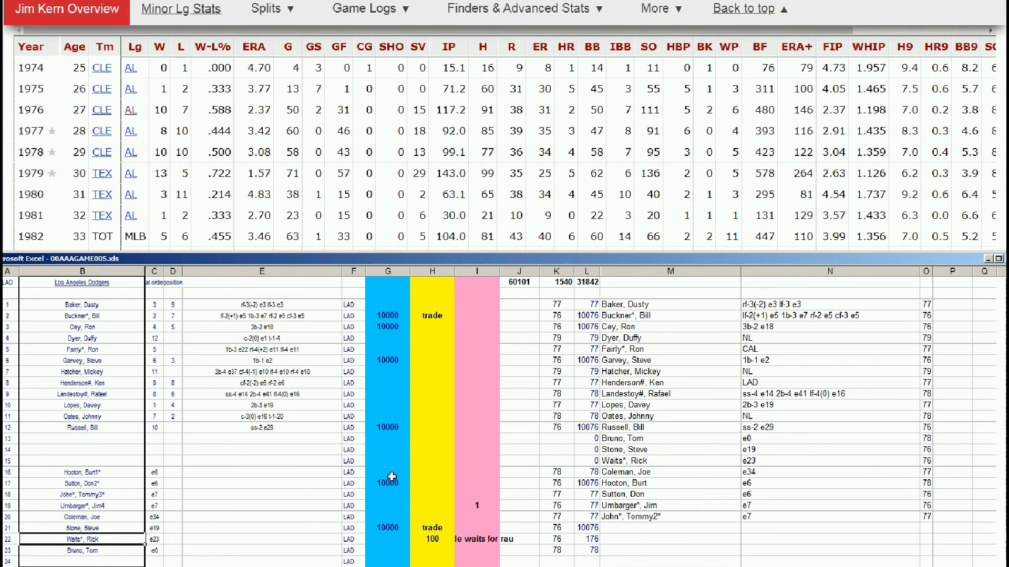
Go back through the team rosters to the Cleveland Indians and select the blue column G cell in Andre Thornton's row.
click(388, 441)
click(388, 407)
key(Page_Up)
key(Page_Up)
key(Page_Up)
key(Page_Up)
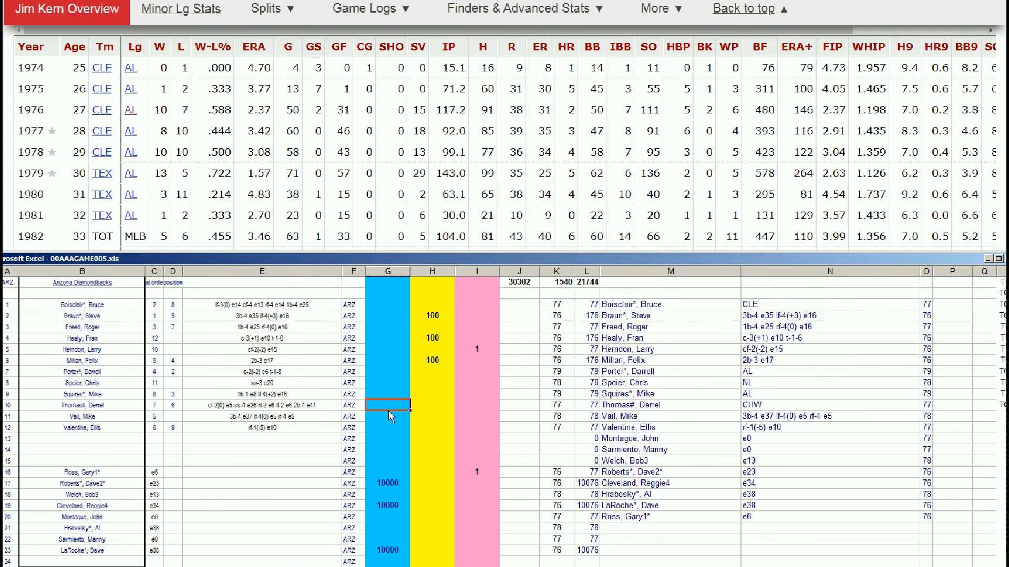
key(ctrl+Page_Up)
key(ctrl+Page_Up)
key(ctrl+Page_Up)
key(ctrl+Page_Up)
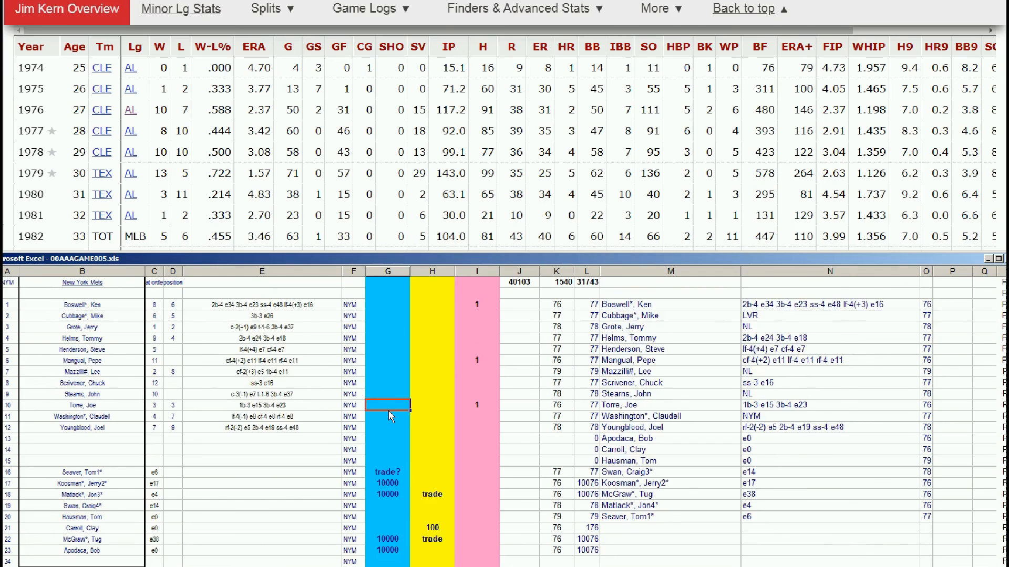
key(ctrl+Page_Up)
key(ctrl+Page_Up)
key(ctrl+Page_Up)
key(ctrl+Page_Up)
key(ctrl+Page_Up)
key(ctrl+Page_Up)
key(ctrl+Page_Up)
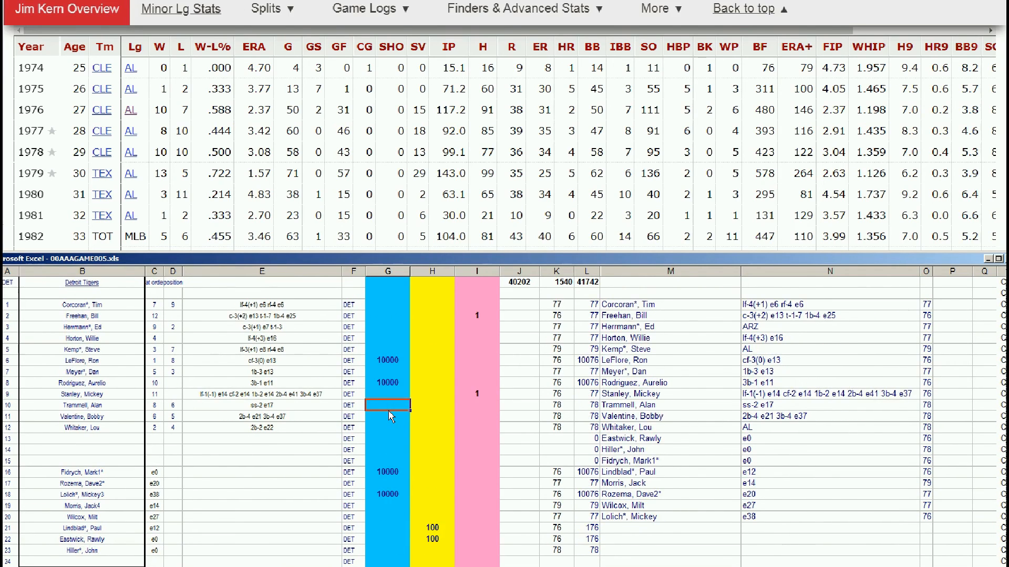
key(ctrl+Page_Up)
key(Down)
key(Down)
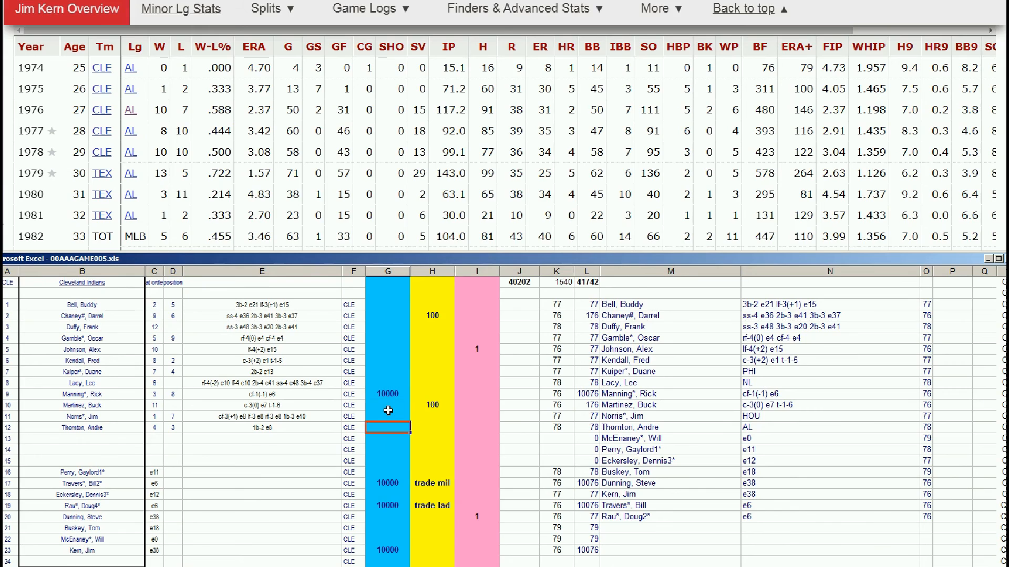